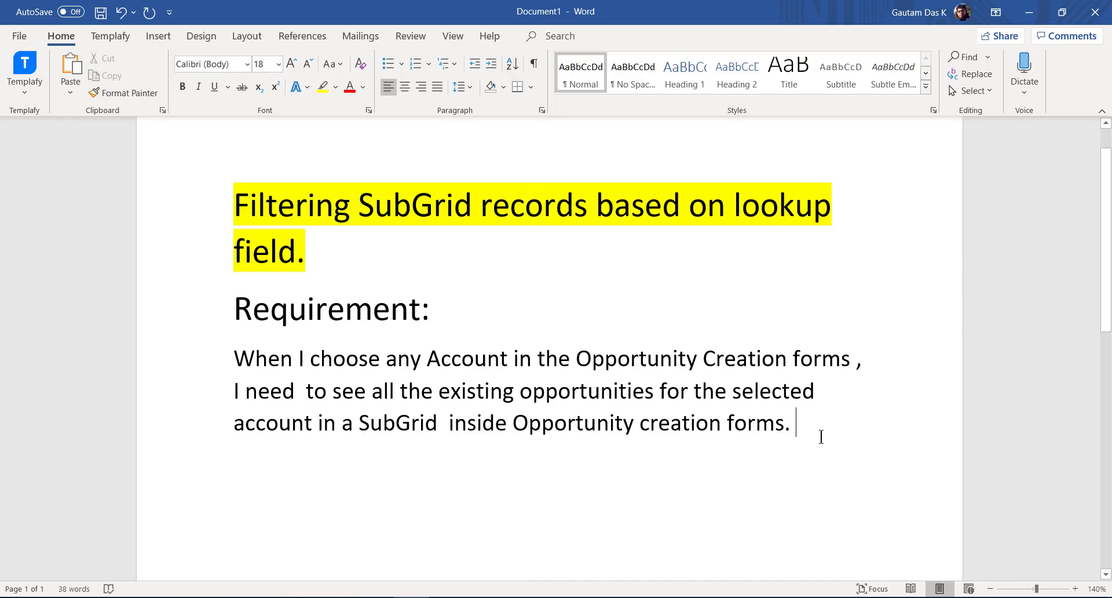
Switch from the Word requirement note to the Chrome New Opportunity form.
key("alt+Tab")
scroll(252, 313, "up", 5)
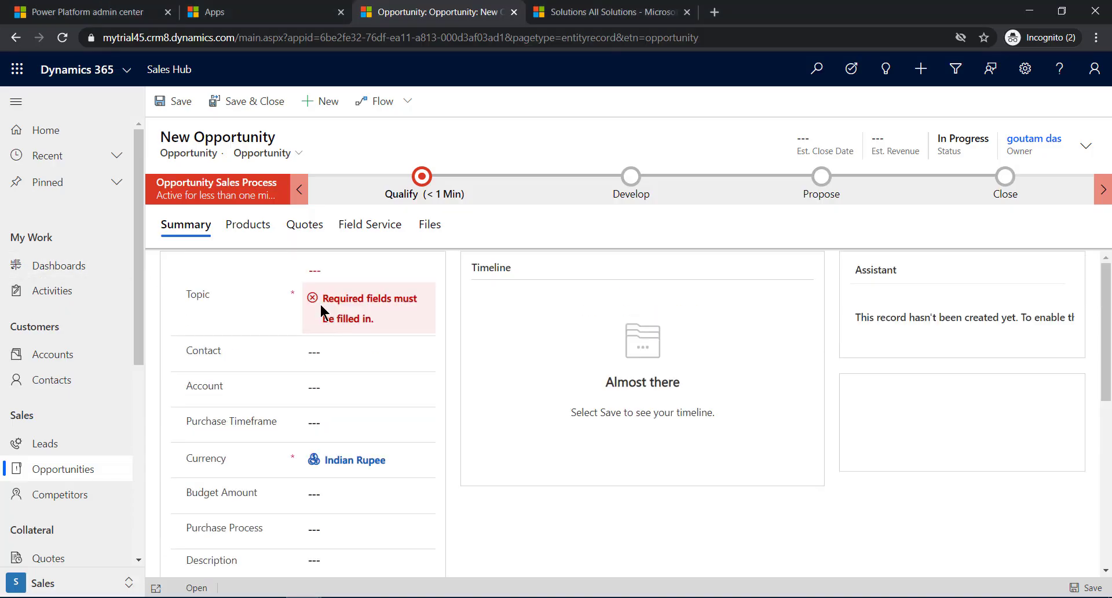
Set the new opportunity's Account lookup to A Datum Integration.
left_click(318, 386)
left_click(424, 386)
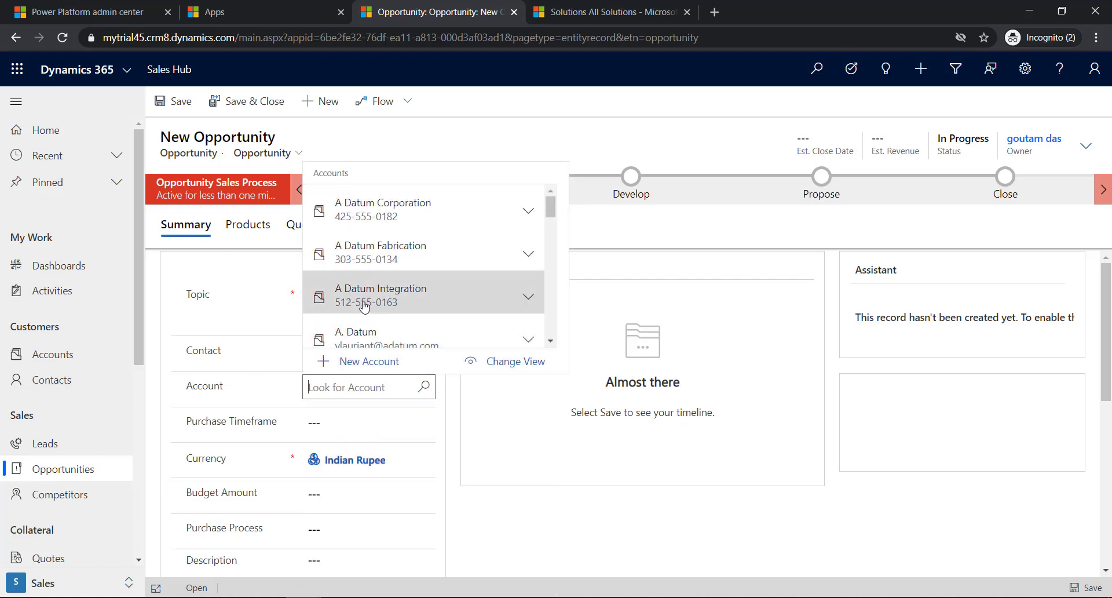
left_click(363, 307)
scroll(341, 460, "down", 3)
scroll(321, 467, "down", 2)
scroll(311, 408, "up", 3)
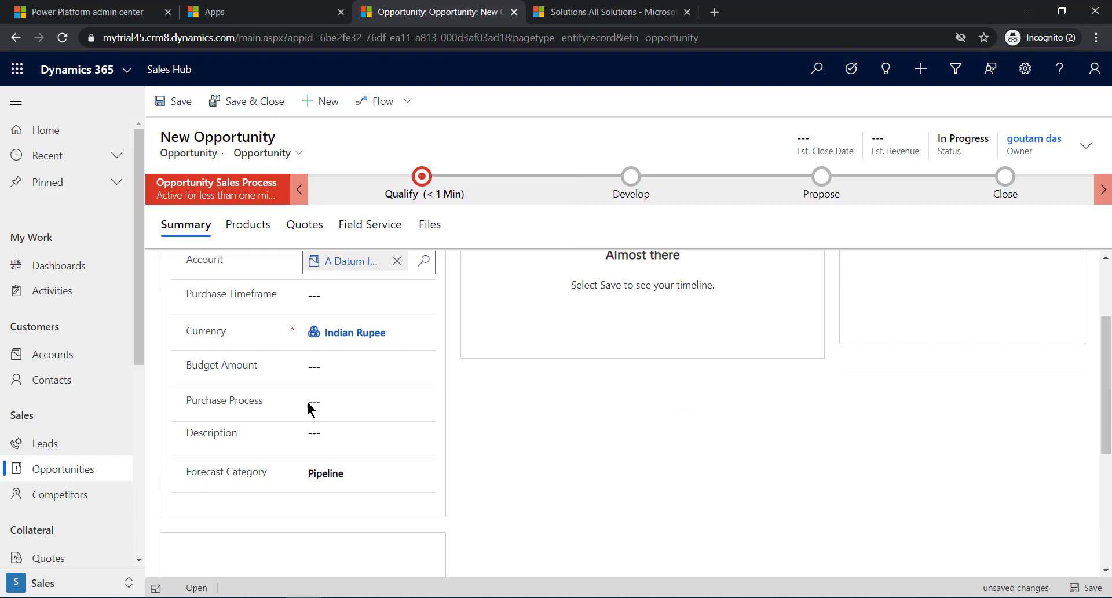
scroll(300, 506, "down", 2)
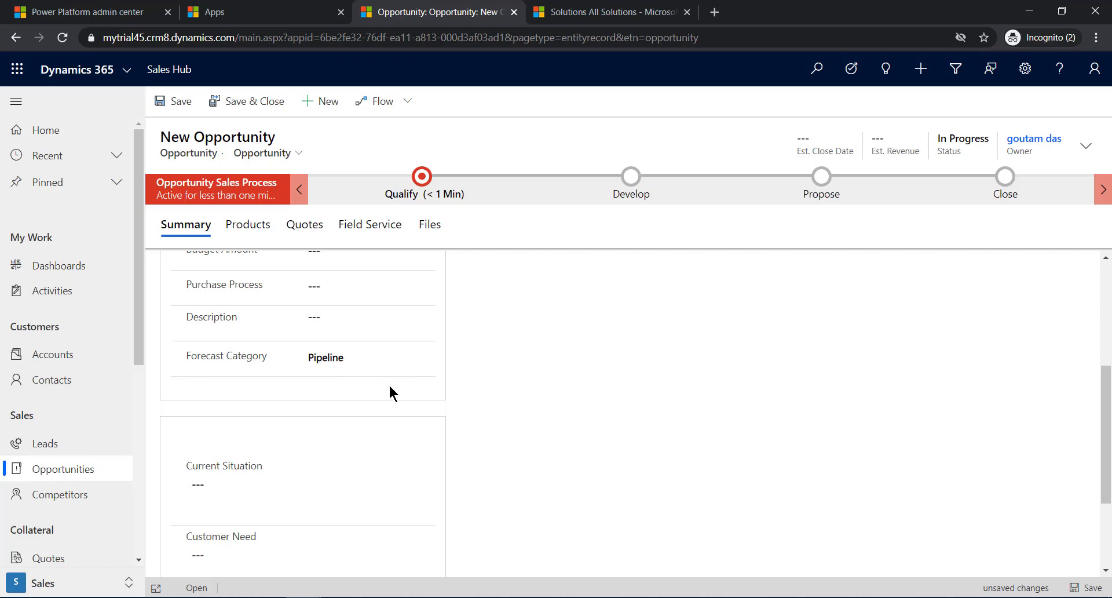
Review the opportunity form fields, then switch to the COMMUNITY solution's browser tab.
scroll(389, 385, "up", 4)
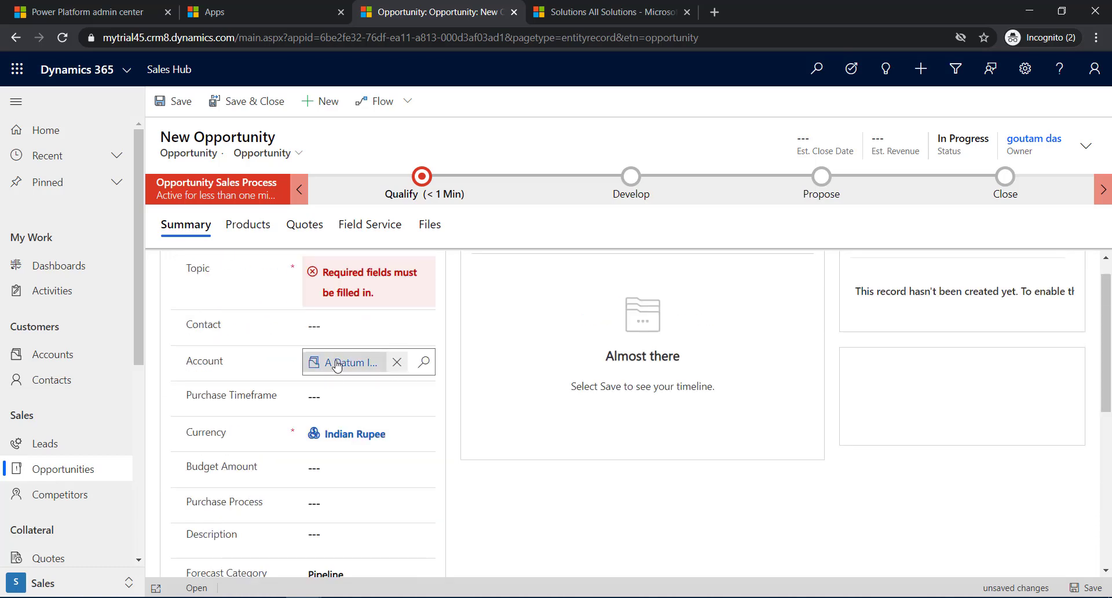
scroll(342, 405, "down", 2)
scroll(350, 449, "down", 2)
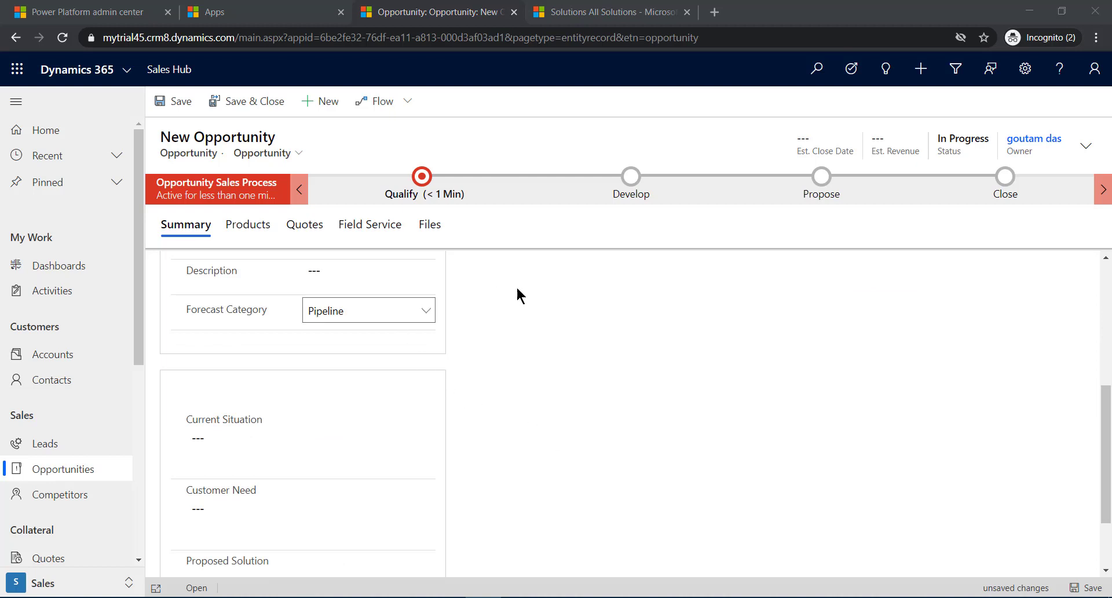
scroll(438, 379, "down", 2)
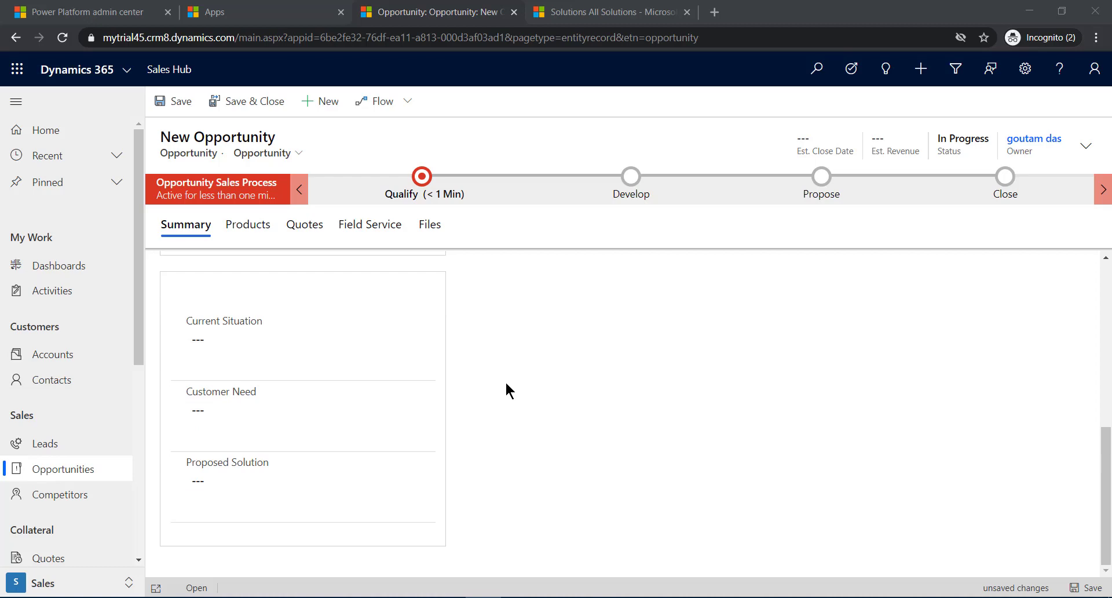
scroll(496, 383, "up", 2)
scroll(480, 349, "up", 3)
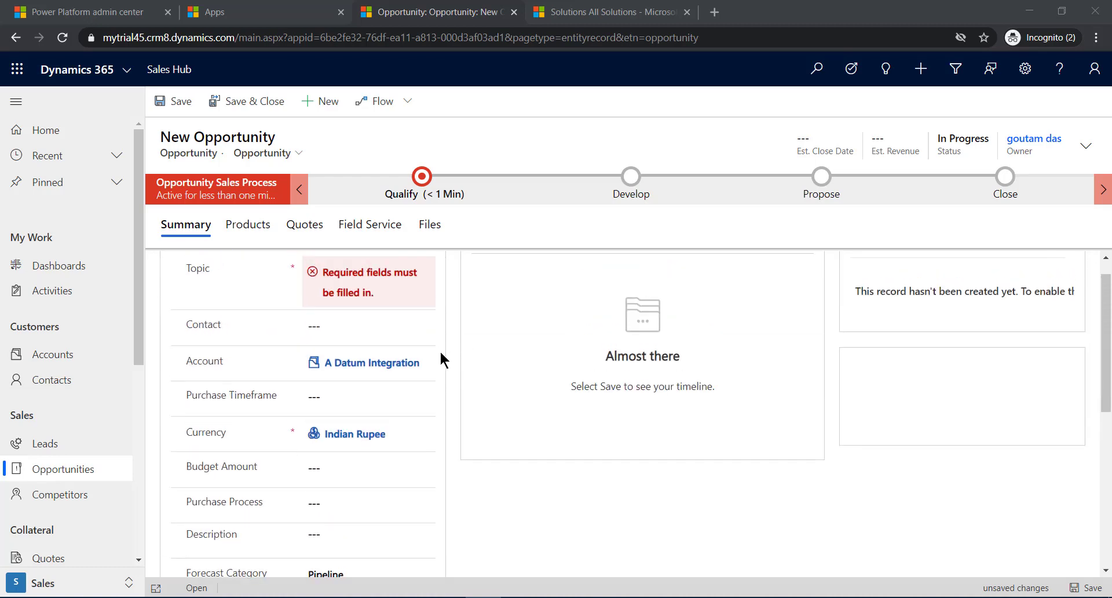
left_click(359, 325)
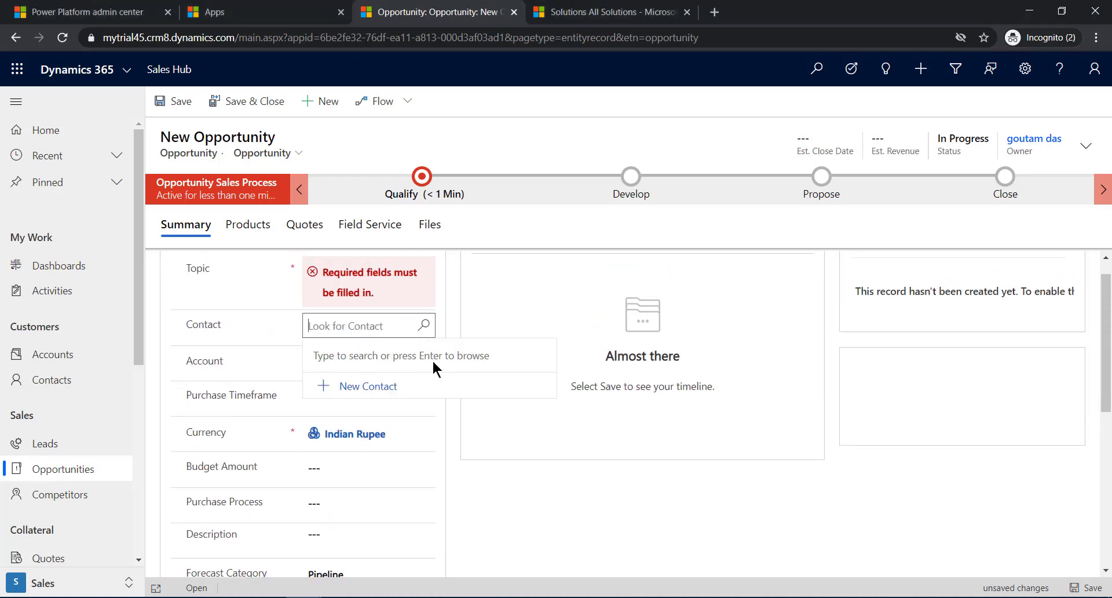
scroll(466, 419, "down", 1)
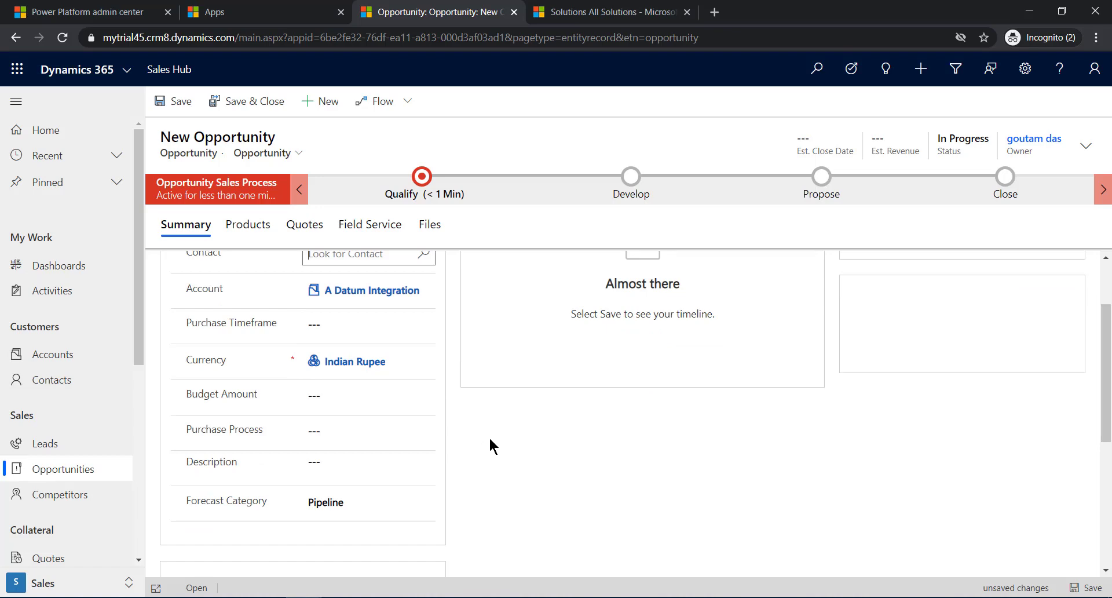
key("ctrl+Tab")
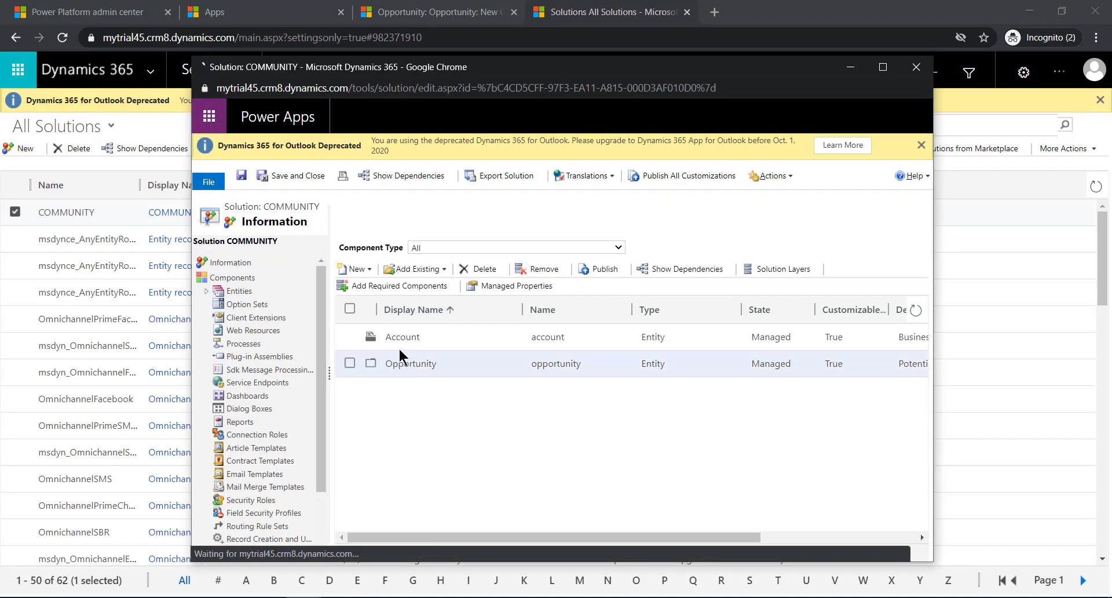
Create a new Quick View Form from the Account entity's Forms list in COMMUNITY.
left_click(207, 291)
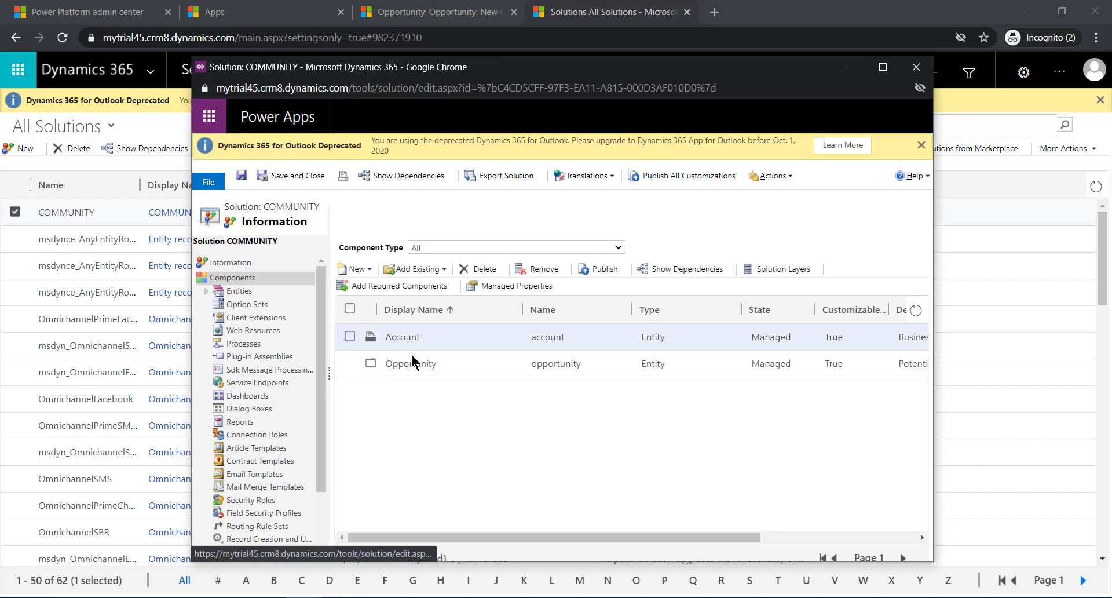
left_click(209, 292)
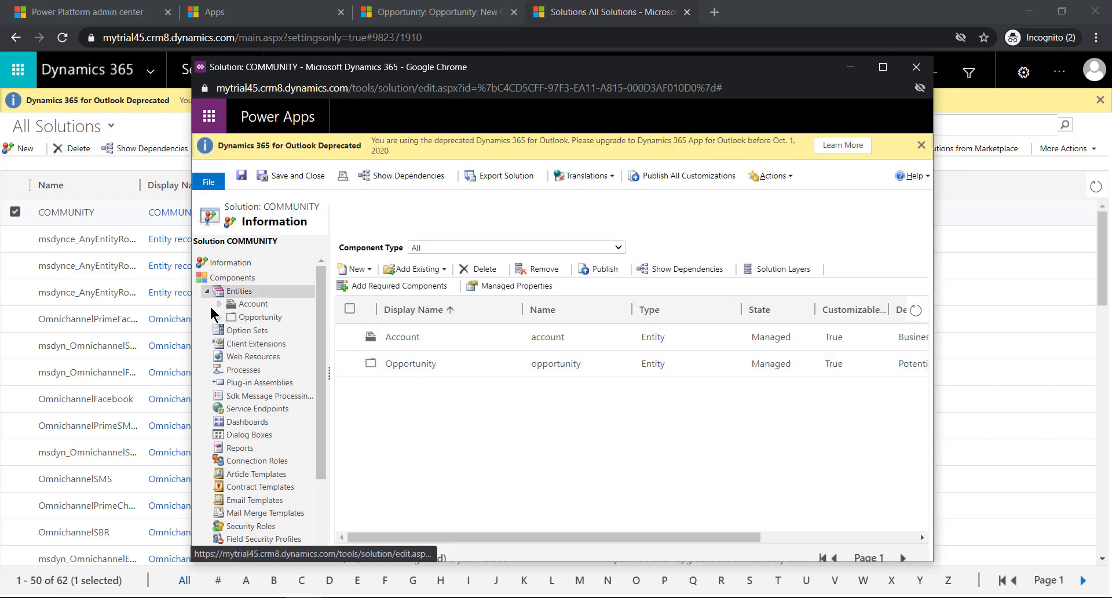
left_click(220, 304)
left_click(265, 318)
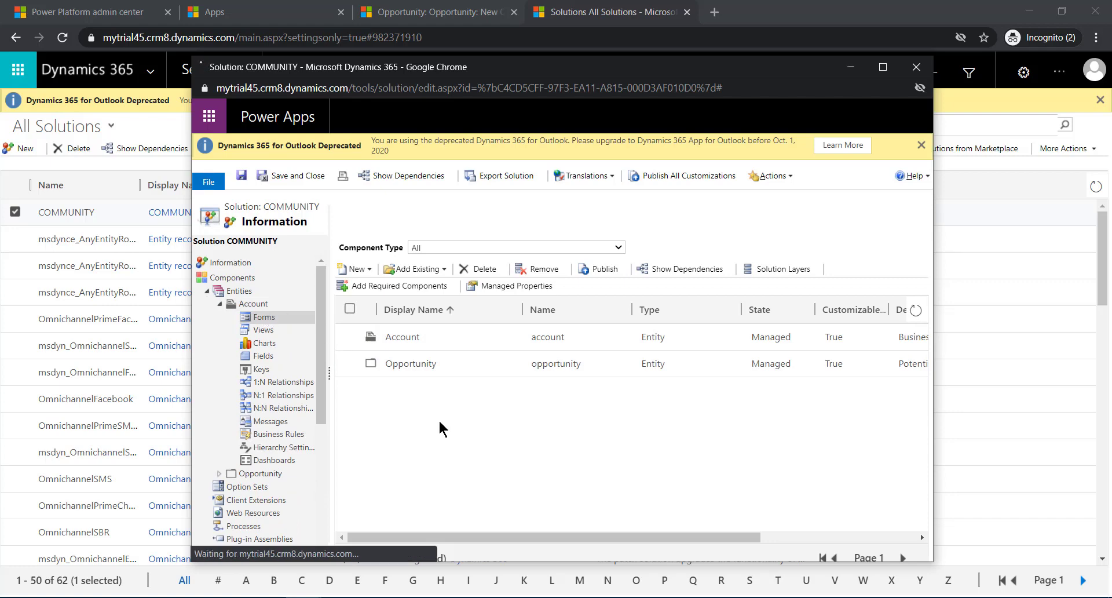
left_click(357, 272)
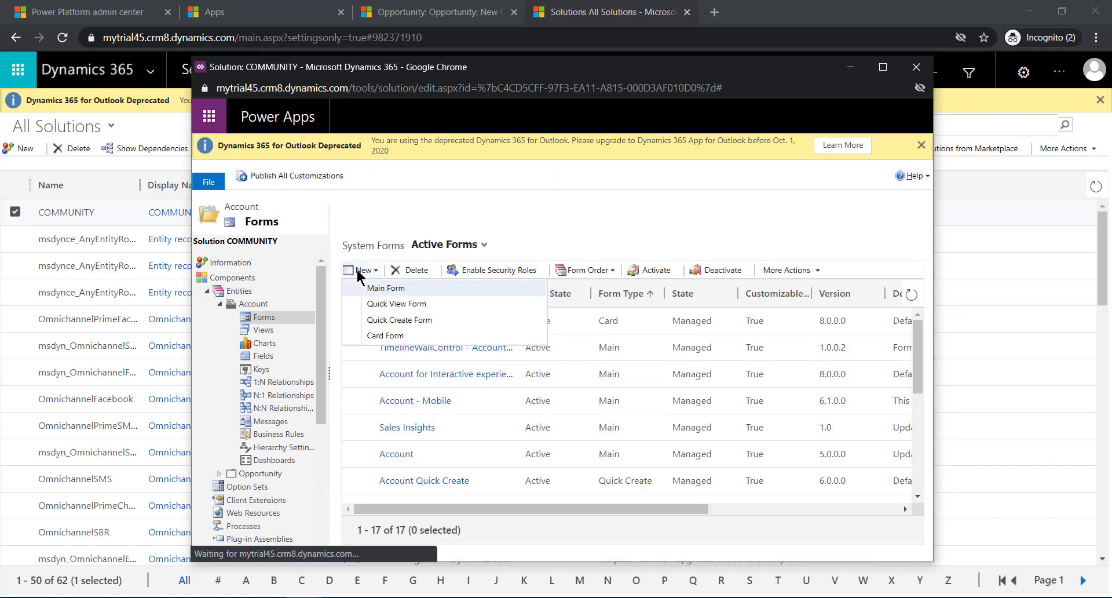
left_click(388, 305)
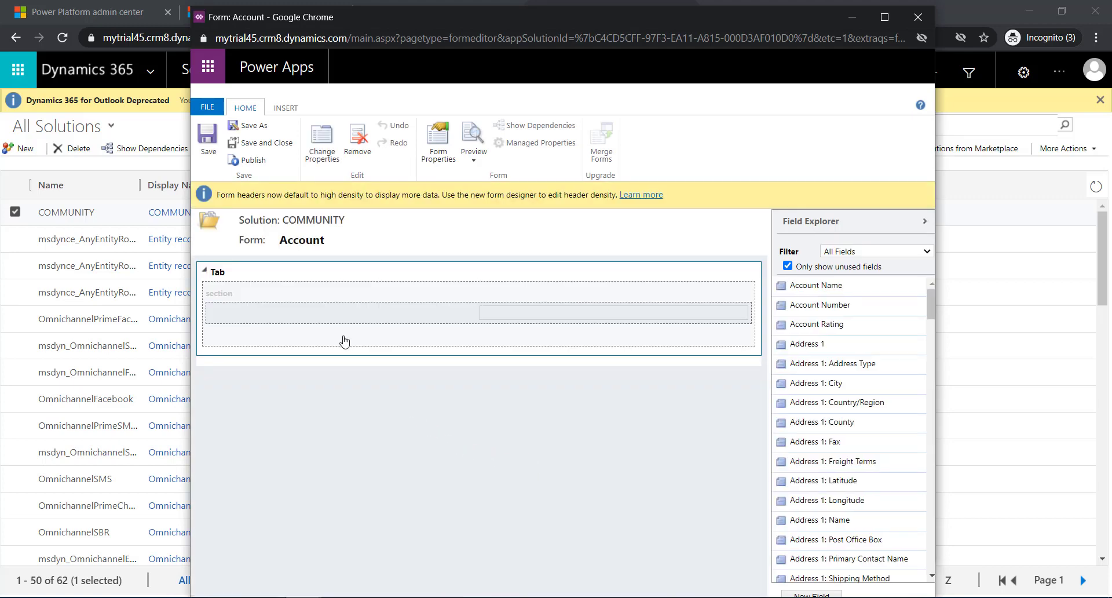
Set the form tab's Name and Label both to 'Opportunities' in Tab Properties.
left_click(288, 307)
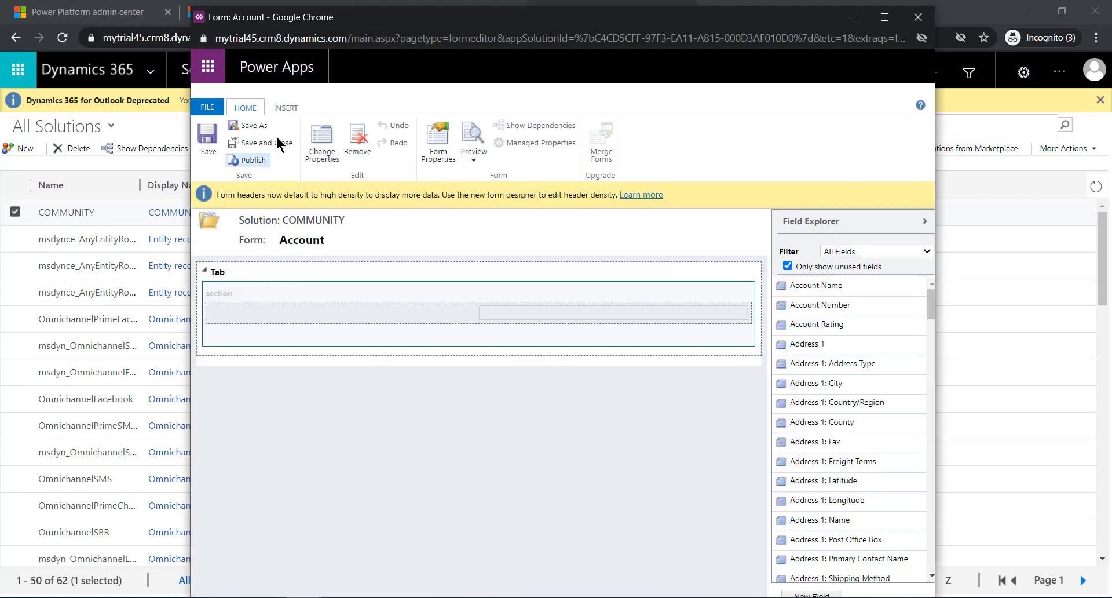
left_click(438, 141)
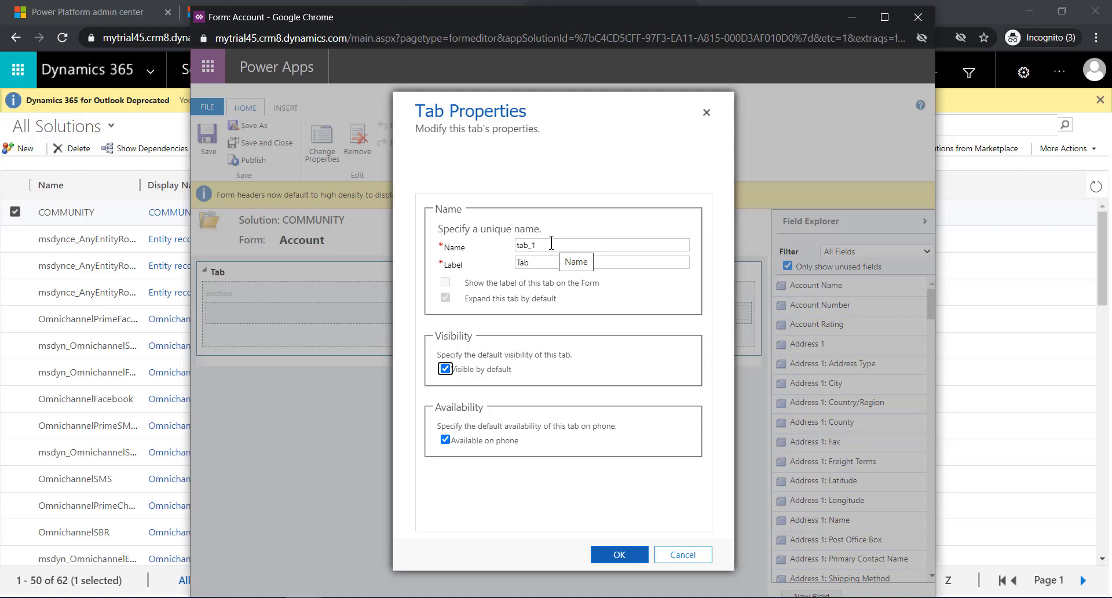
type("O")
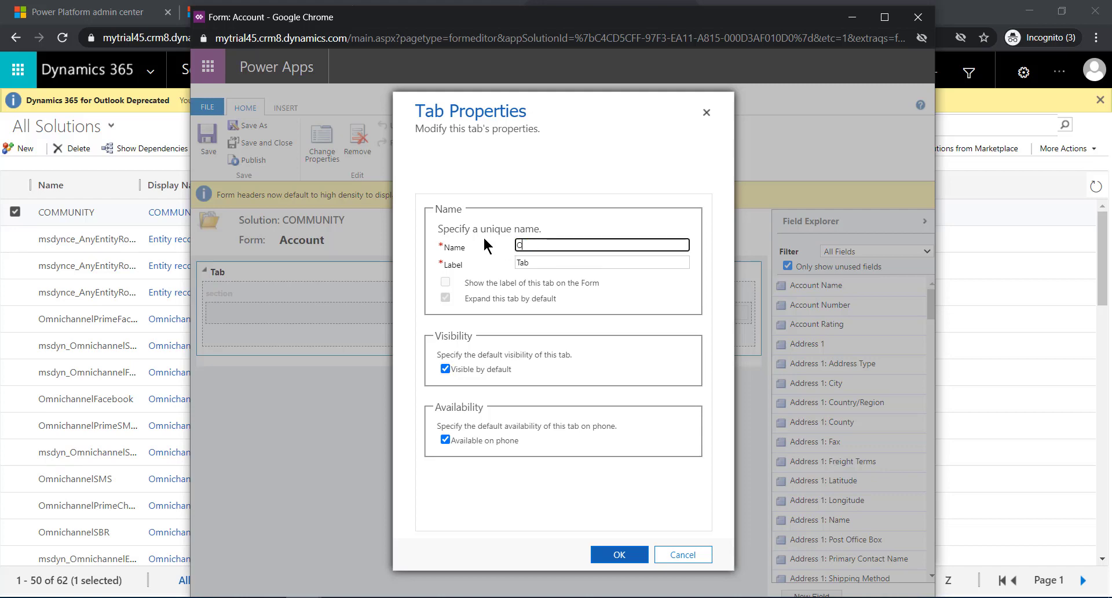
type("pportuni")
type("ties")
left_click(603, 555)
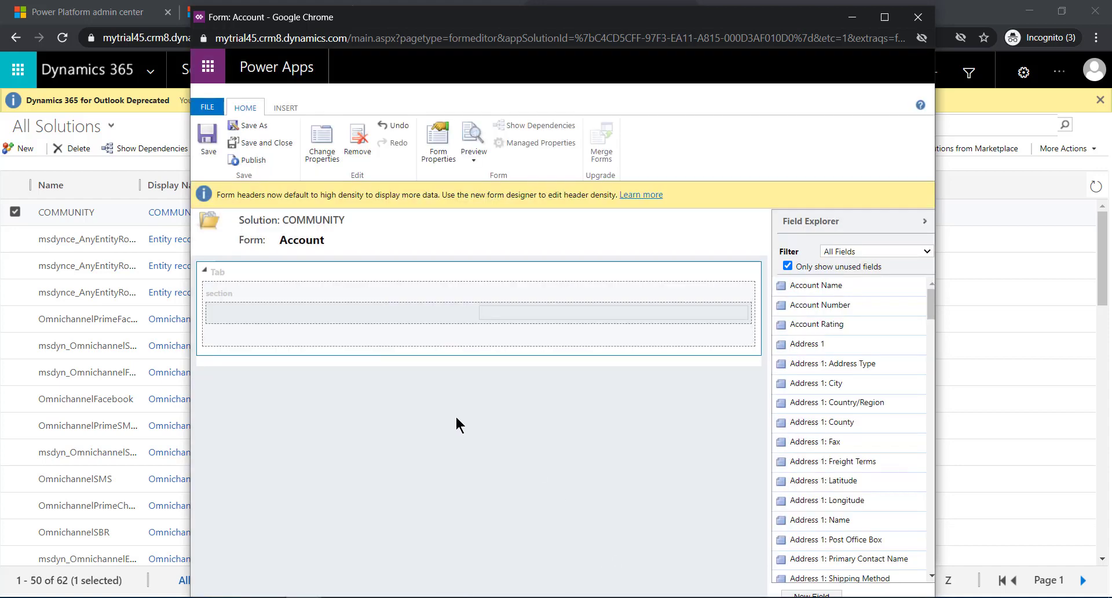
double_click(268, 279)
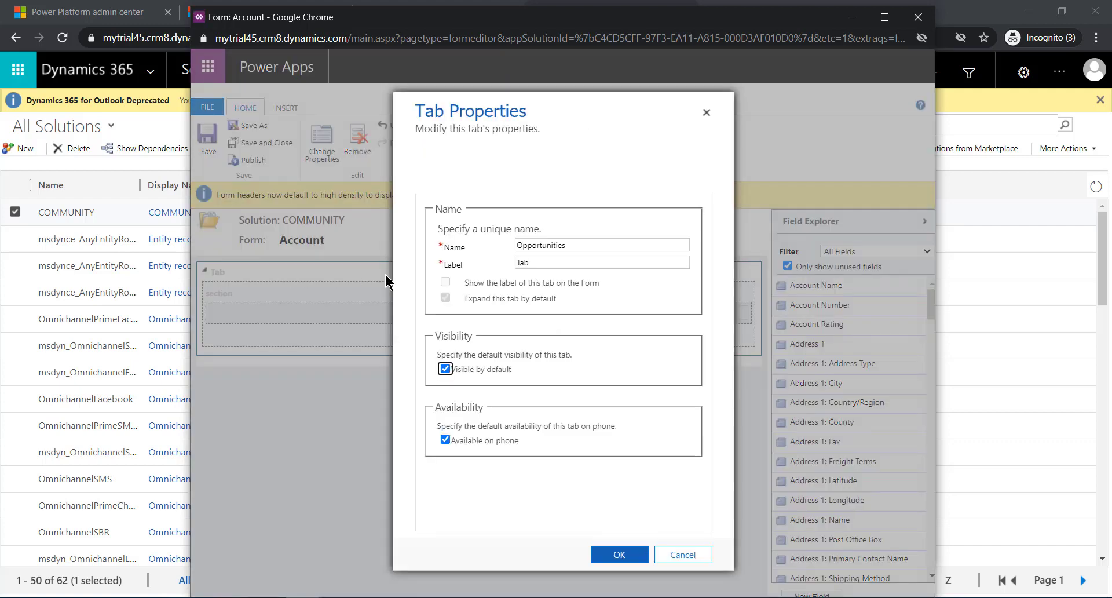
mouse_move(568, 245)
left_mouse_down()
mouse_move(509, 241)
mouse_move(496, 267)
left_mouse_up()
type("Opportunities")
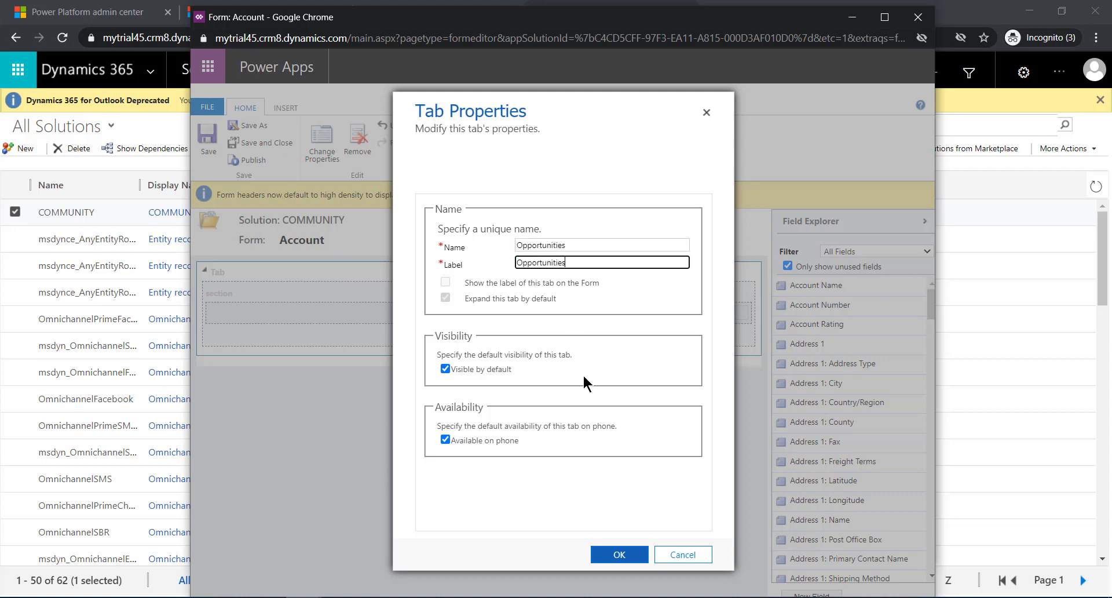
left_click(604, 554)
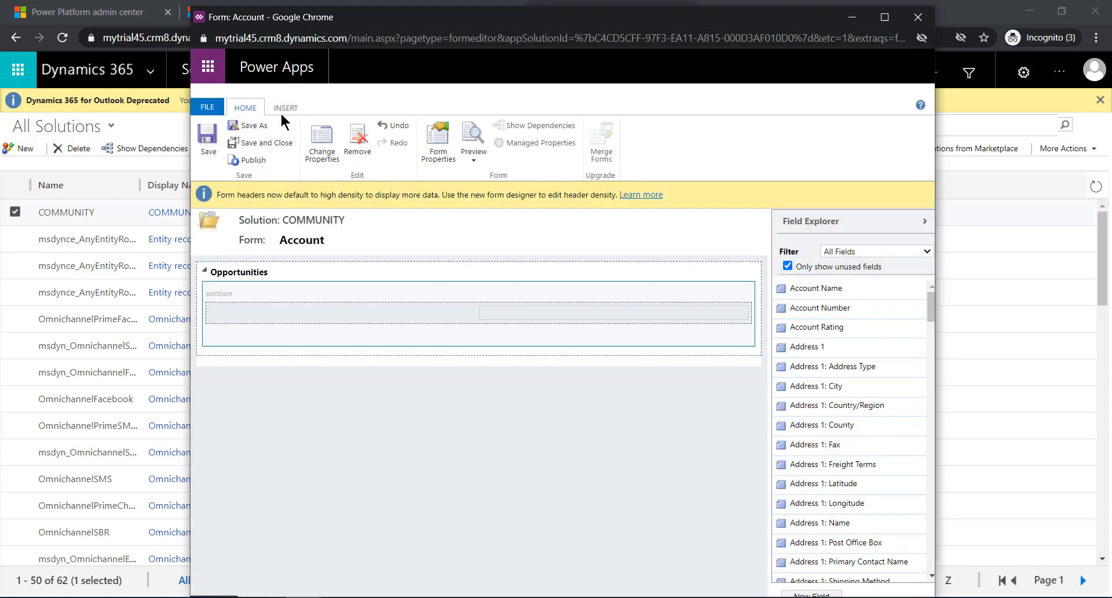
Insert a sub-grid whose records are Opportunities (Account).
left_click(285, 108)
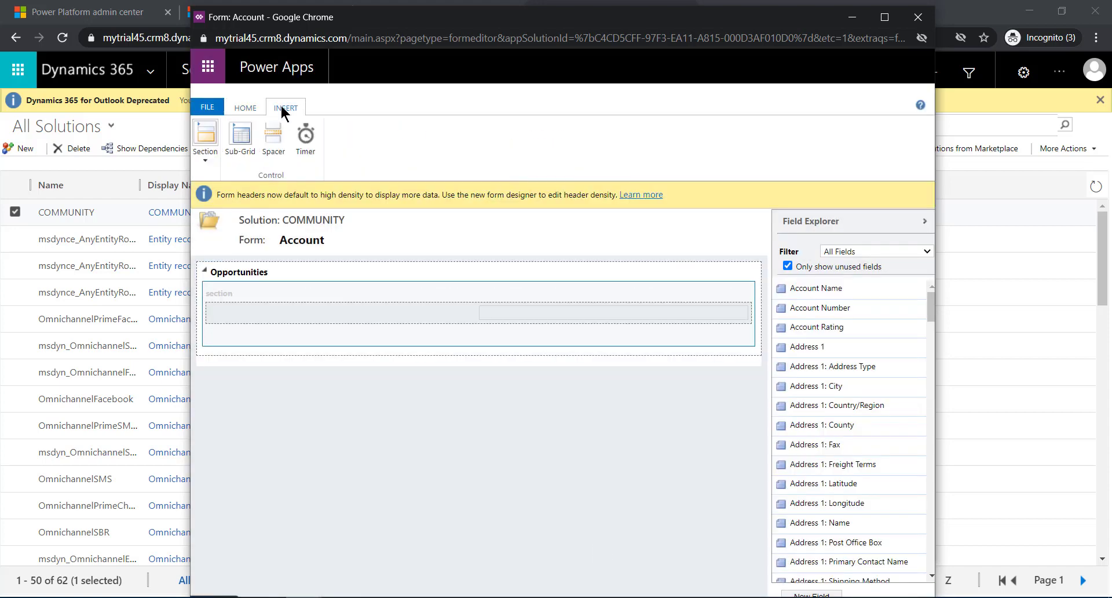
left_click(236, 142)
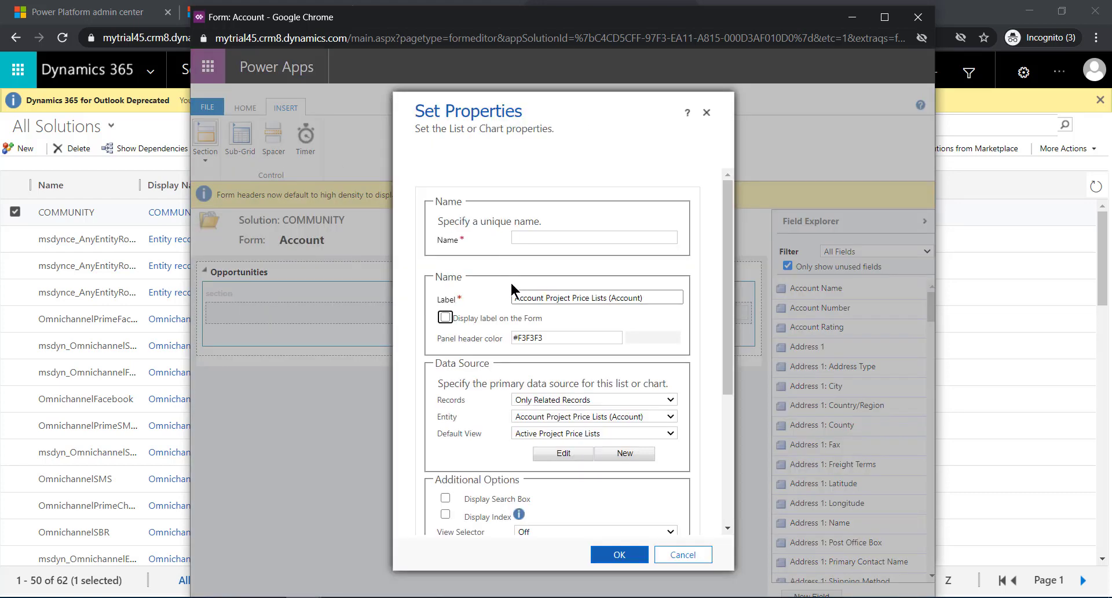
left_click(586, 423)
type("op")
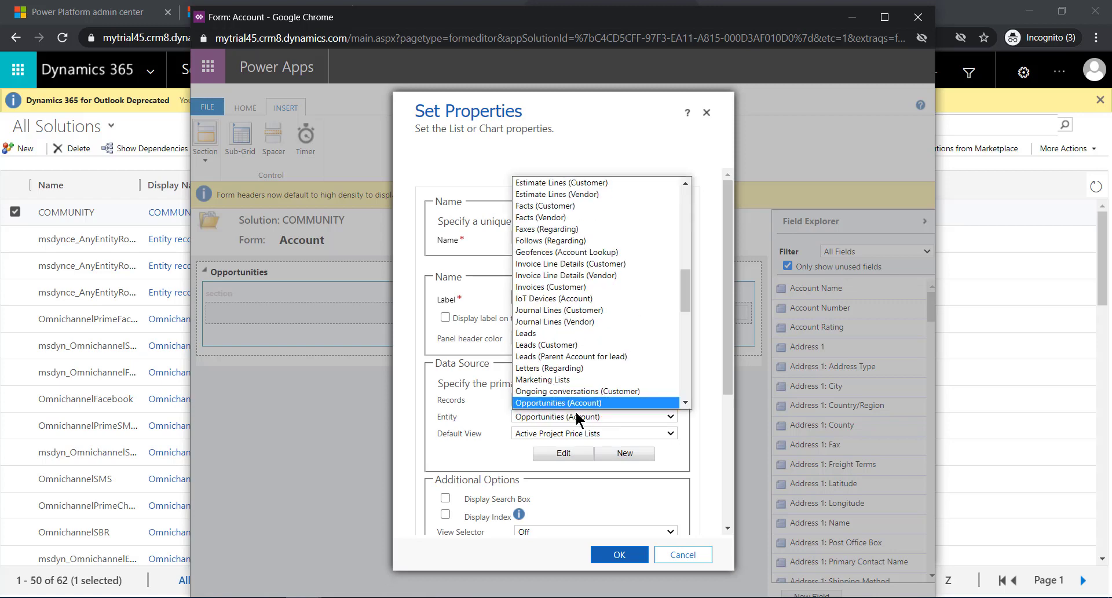
scroll(579, 403, "down", 1)
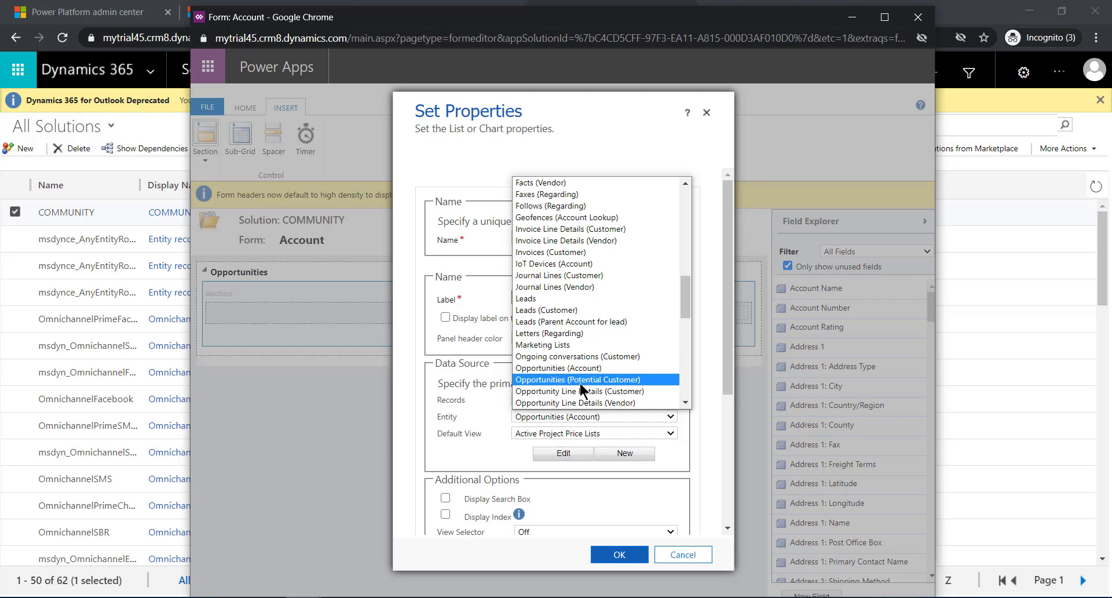
left_click(548, 433)
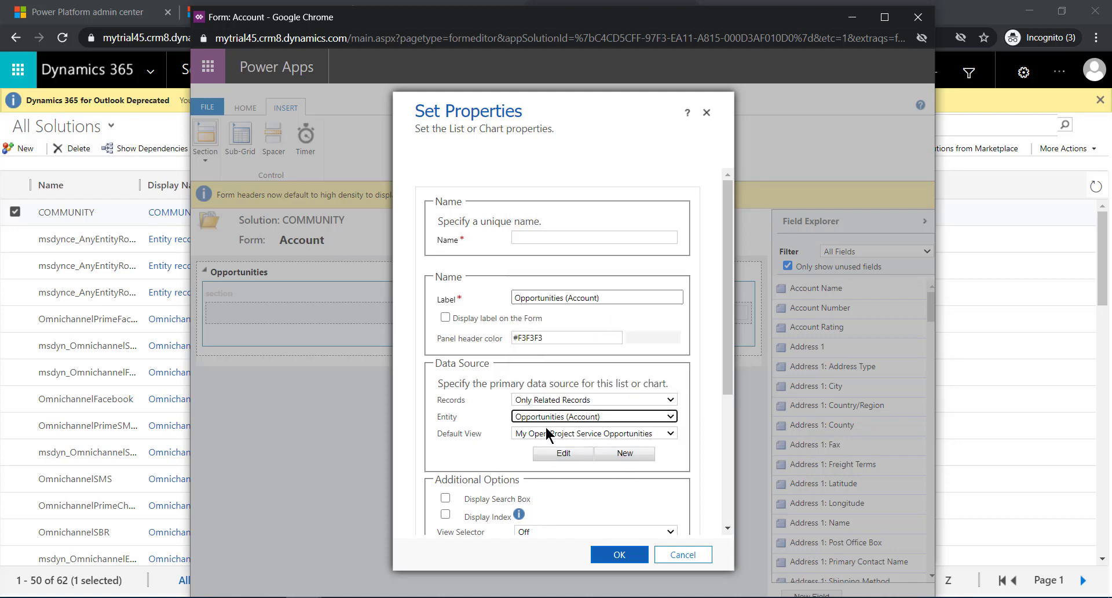
Give the sub-grid the All Opportunities default view and the name 'Opportunities', then confirm.
left_click(642, 434)
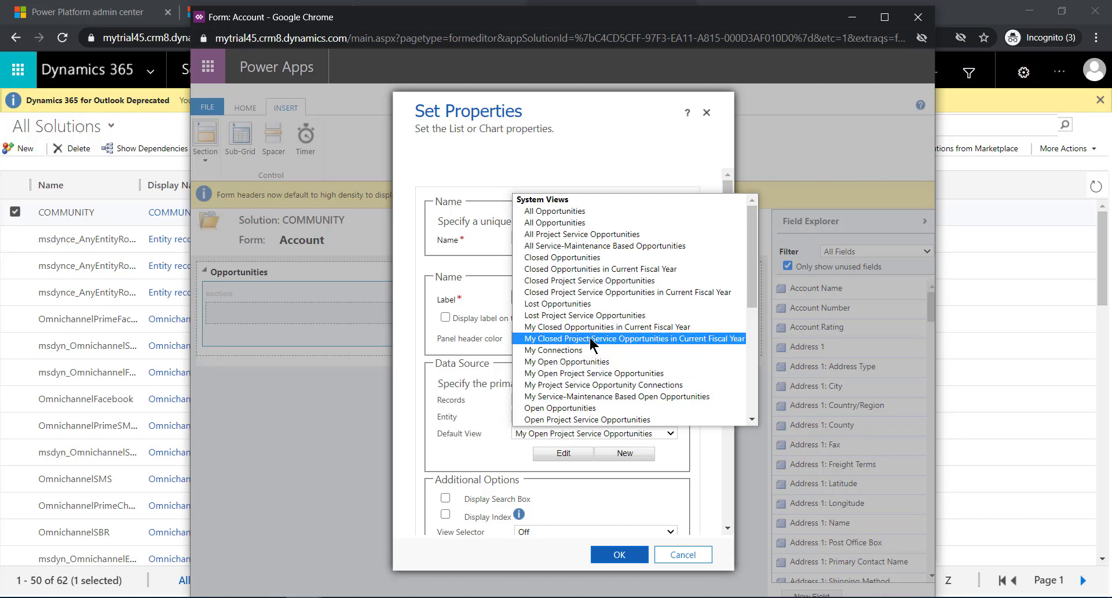
left_click(572, 210)
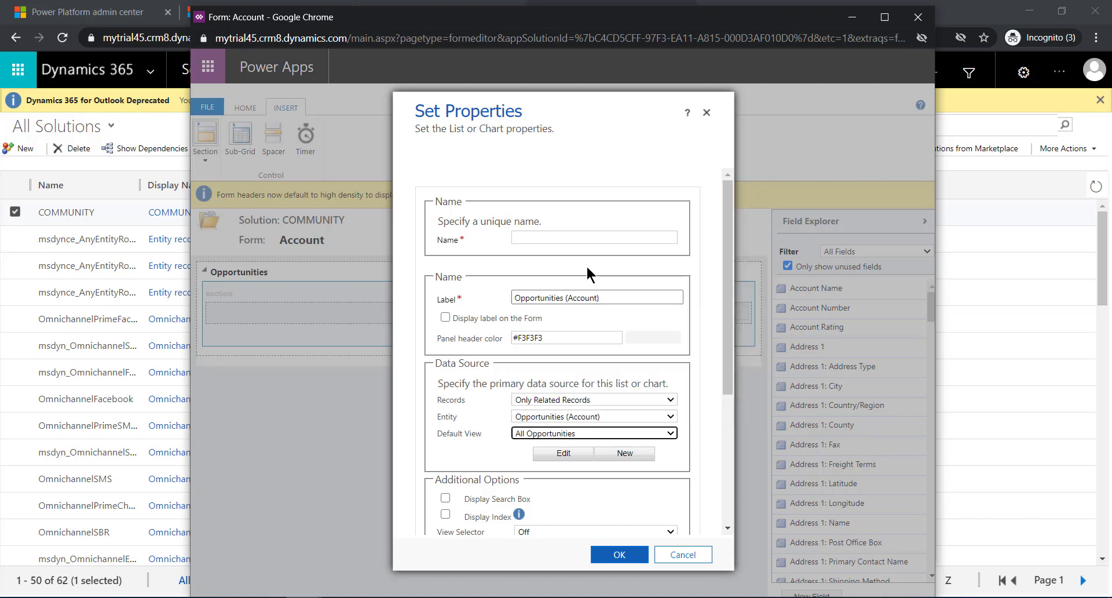
left_click(533, 233)
left_click(525, 237)
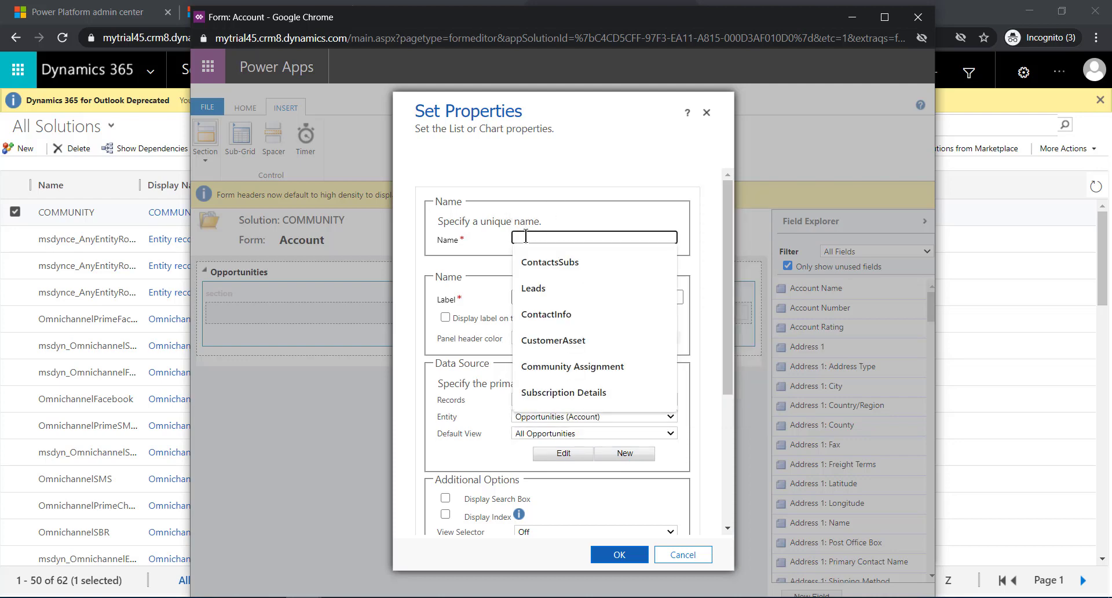
type("Oppo")
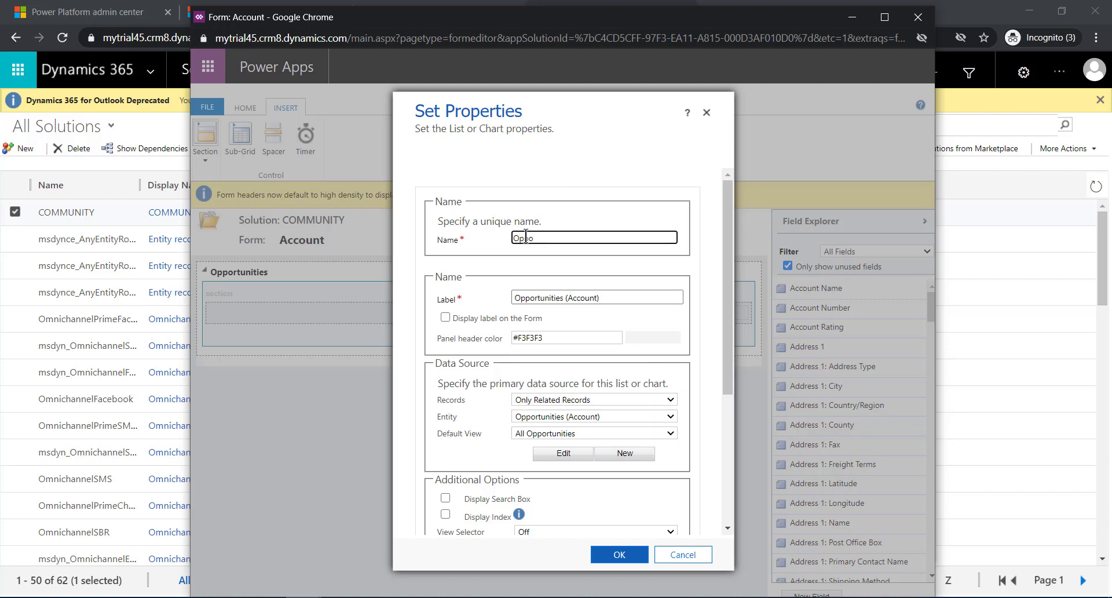
type("rtuni")
type("ties")
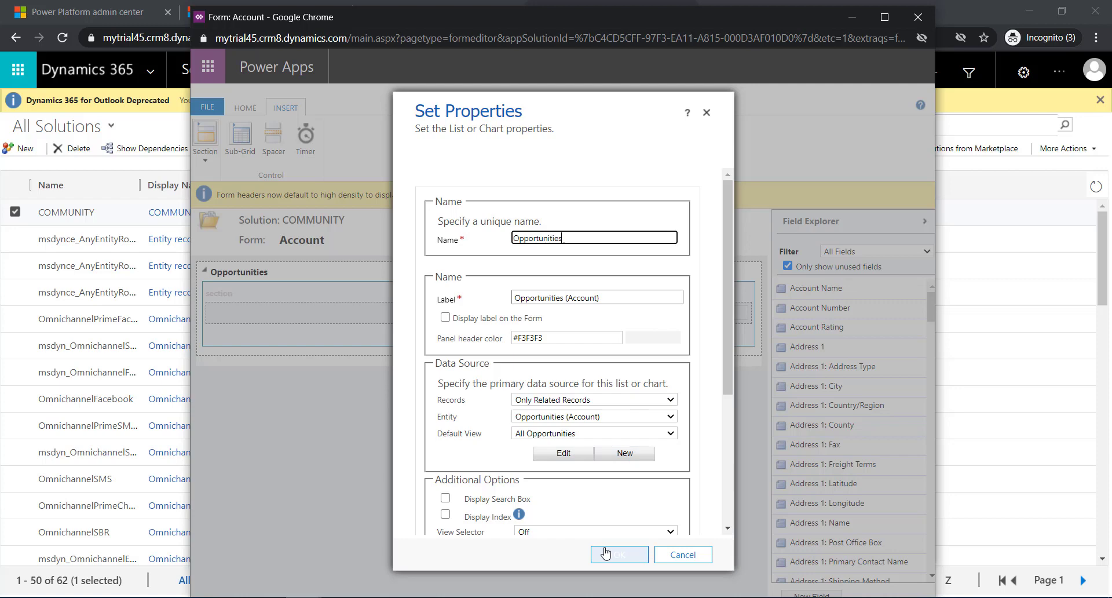
left_click(605, 553)
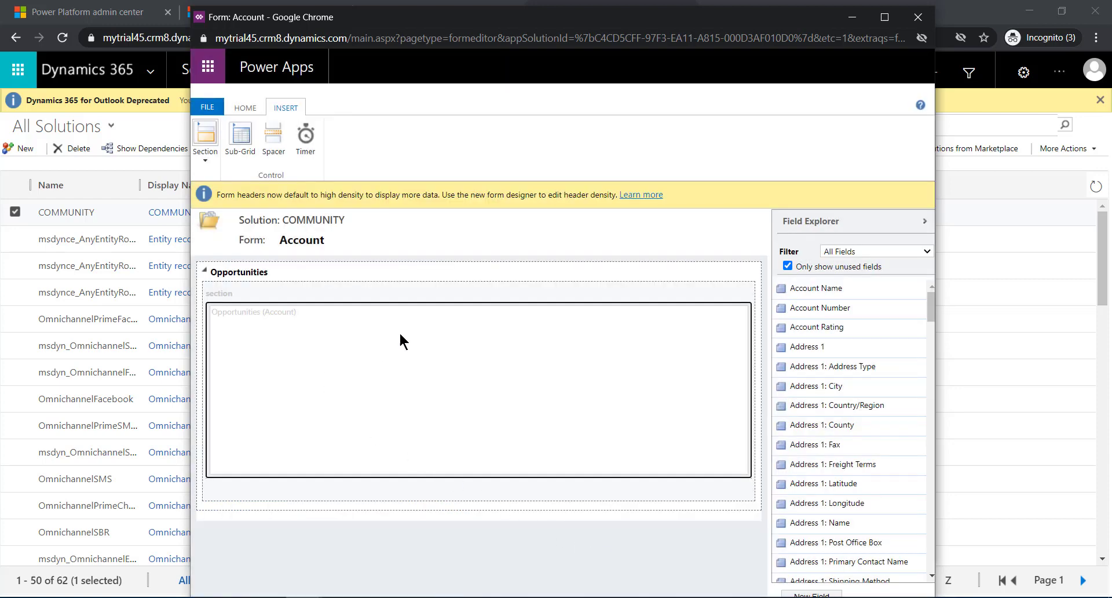
Save the form, then change its Form Name to 'Account Quick View Forms - Opportunities'.
left_click(247, 108)
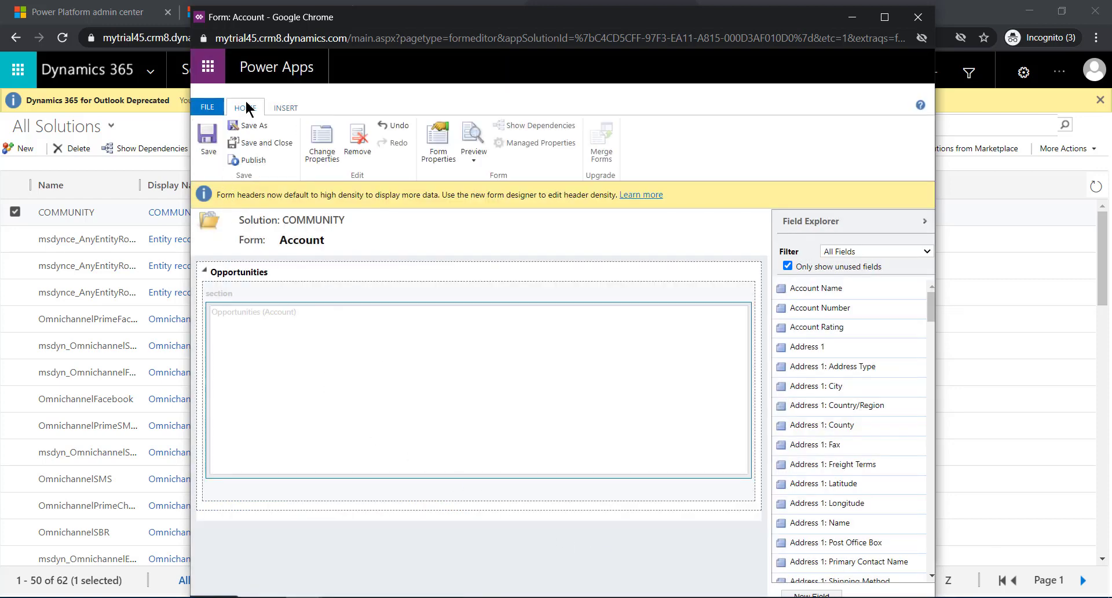
left_click(207, 154)
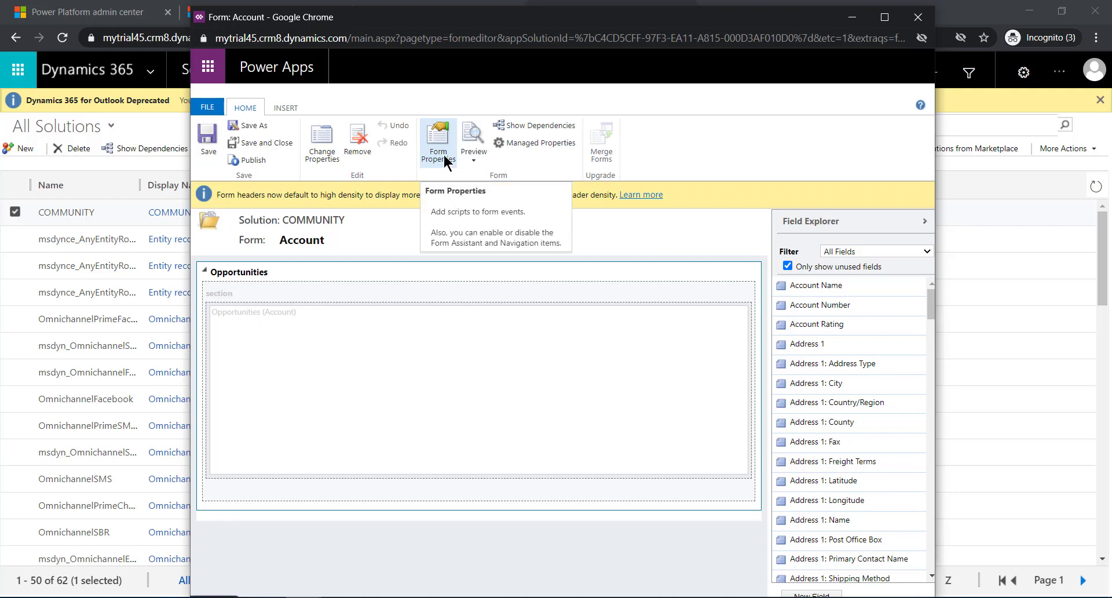
left_click(444, 160)
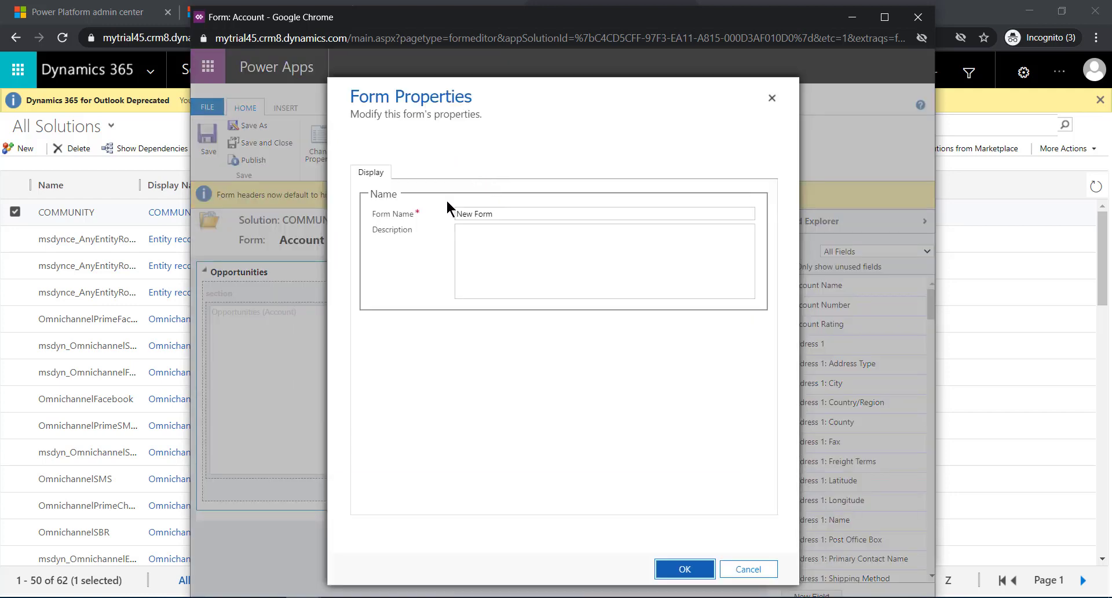
left_click_drag(504, 213, 449, 218)
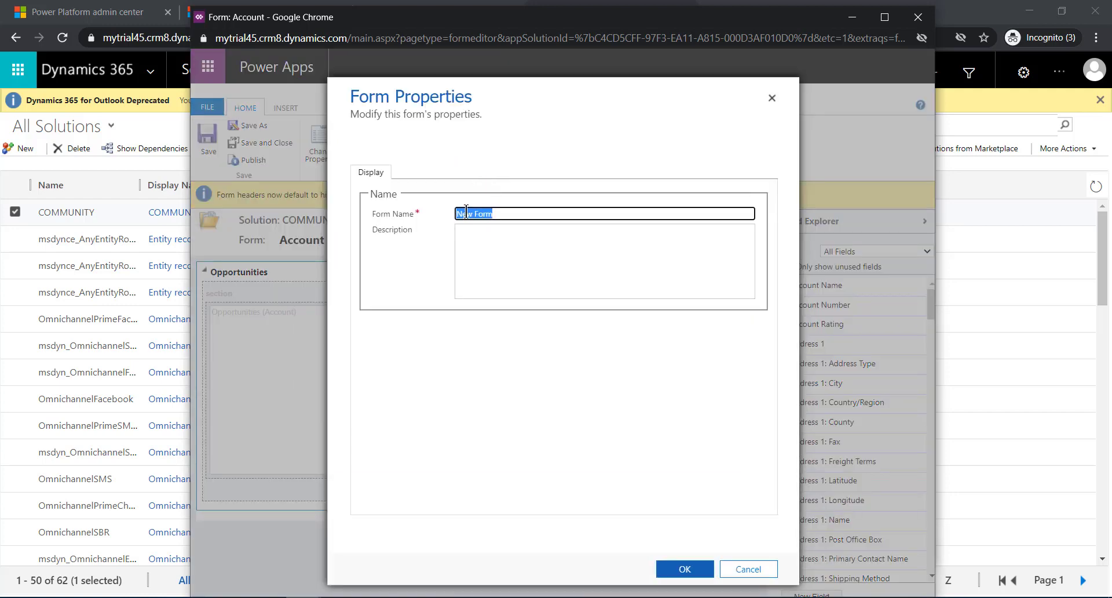
type("Opportunities")
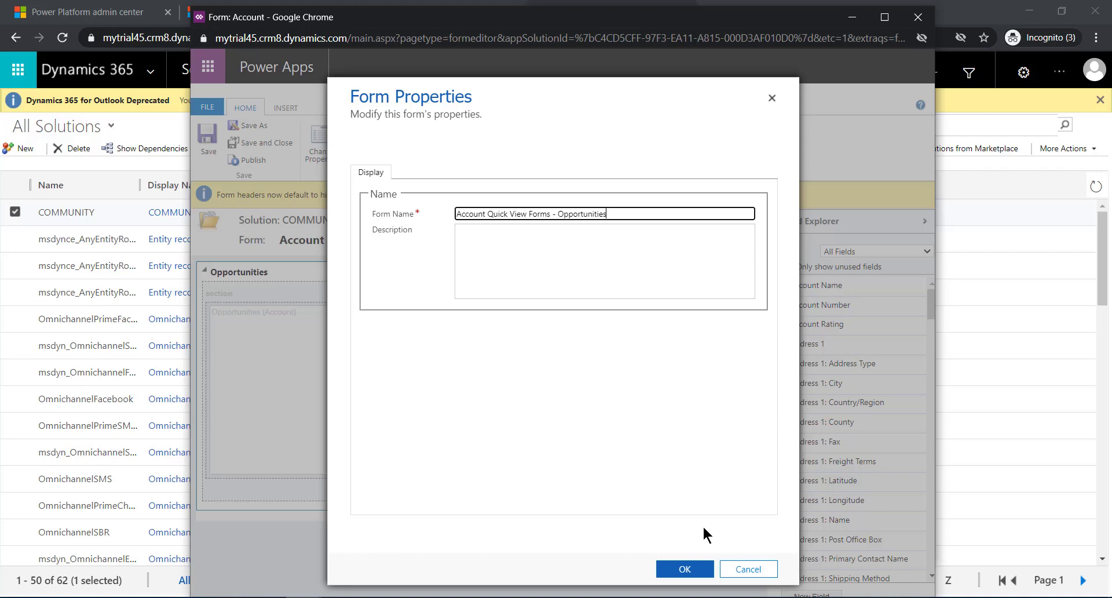
left_click(675, 572)
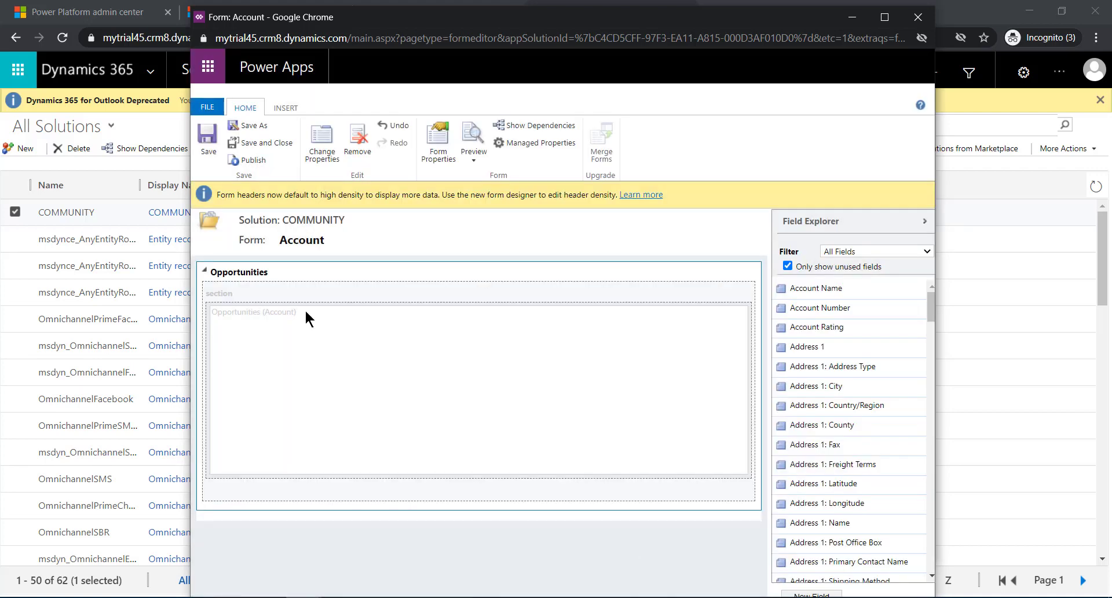
Publish the form's customizations from the HOME tab.
left_click(257, 162)
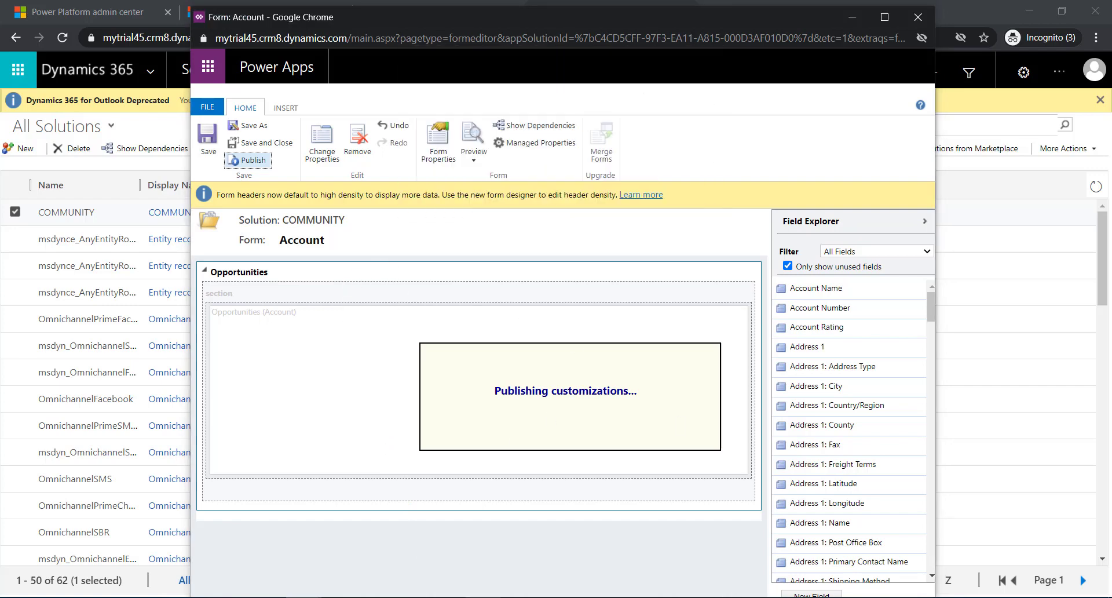
Save and close the form editor, then expand the Opportunity entity in the solution tree.
left_click(254, 147)
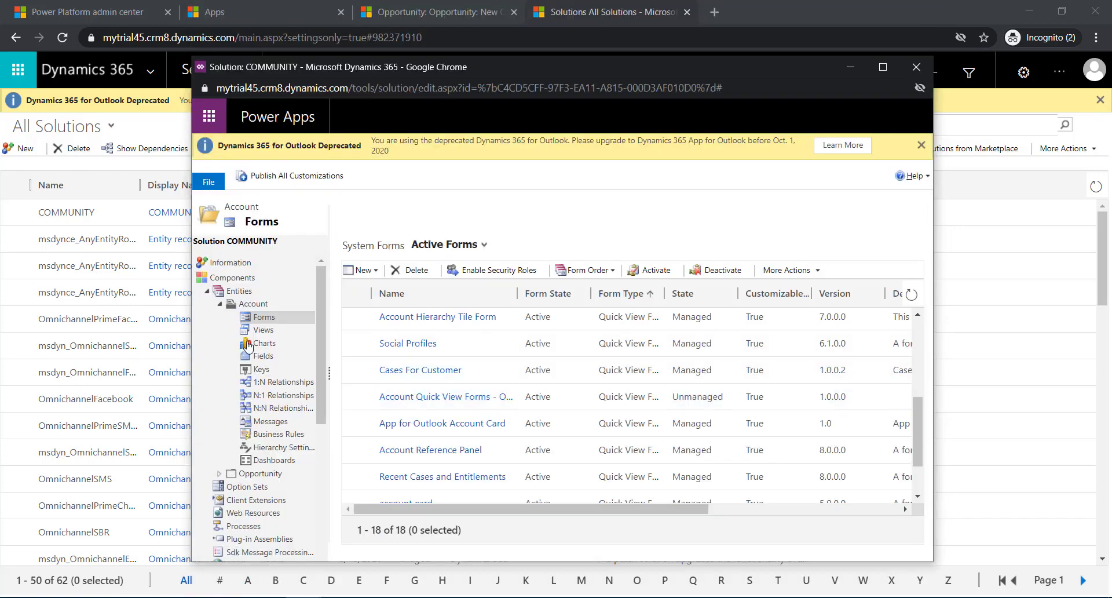
left_click(221, 305)
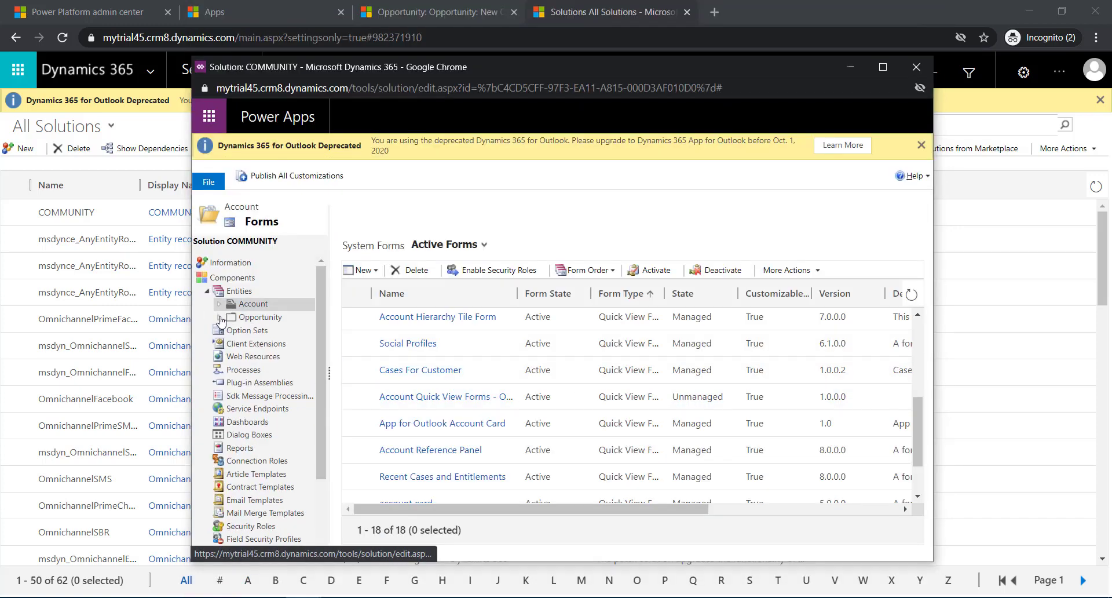
left_click(220, 316)
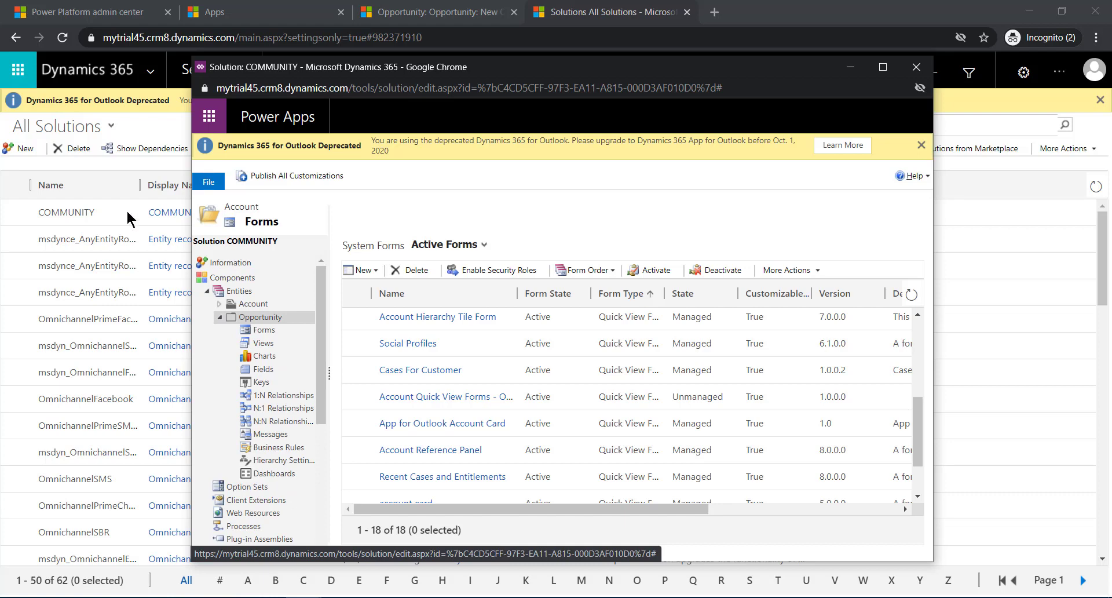
Check the form name on the Sales Hub opportunity, then select the main Opportunity form.
left_click(389, 18)
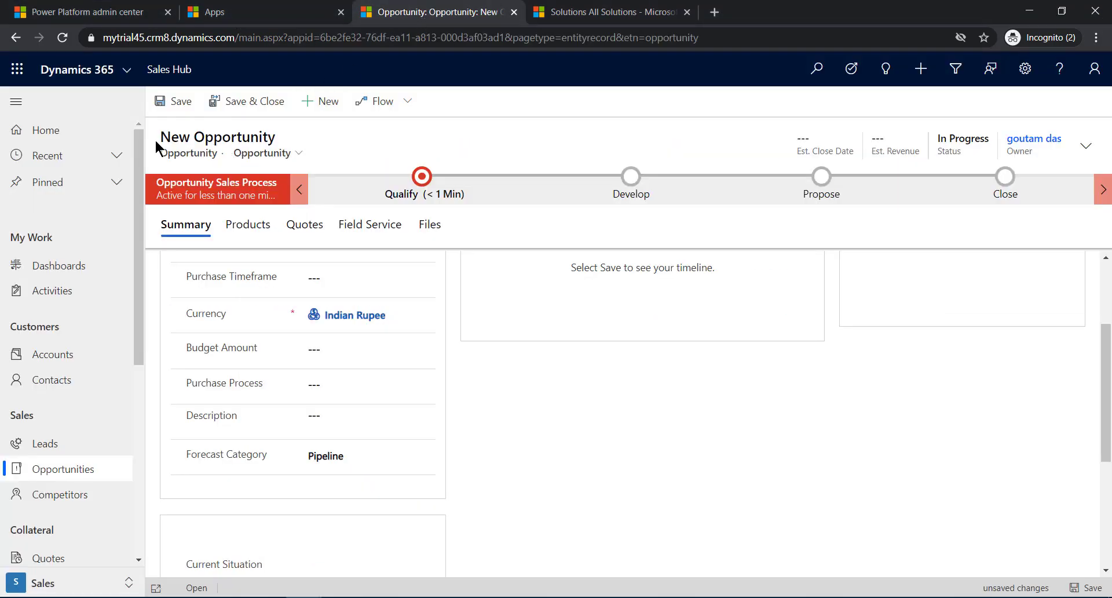
left_click_drag(160, 153, 303, 161)
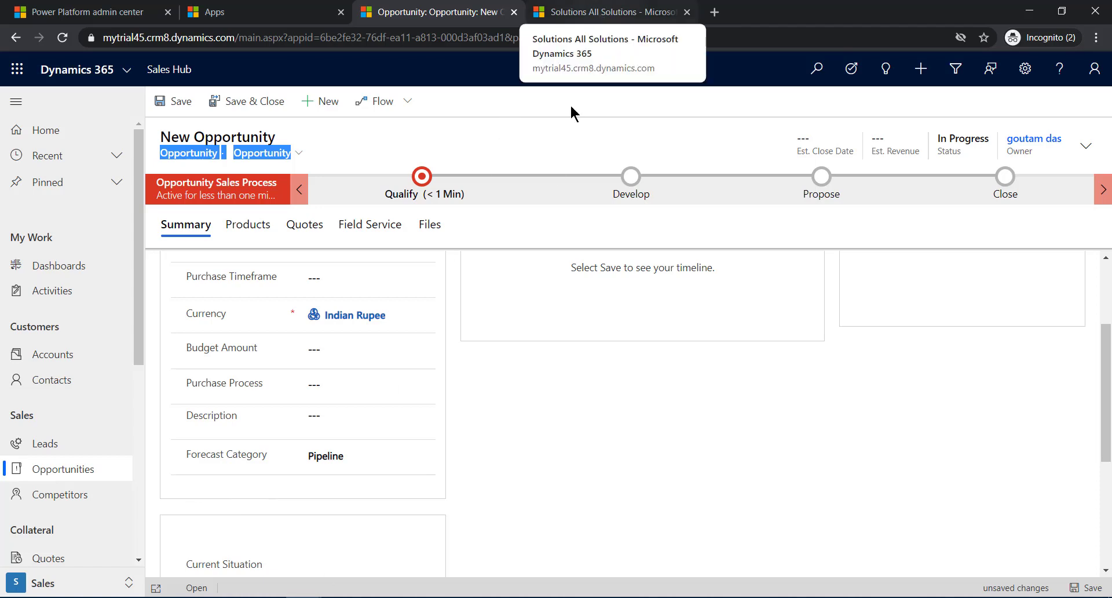
left_click(408, 555)
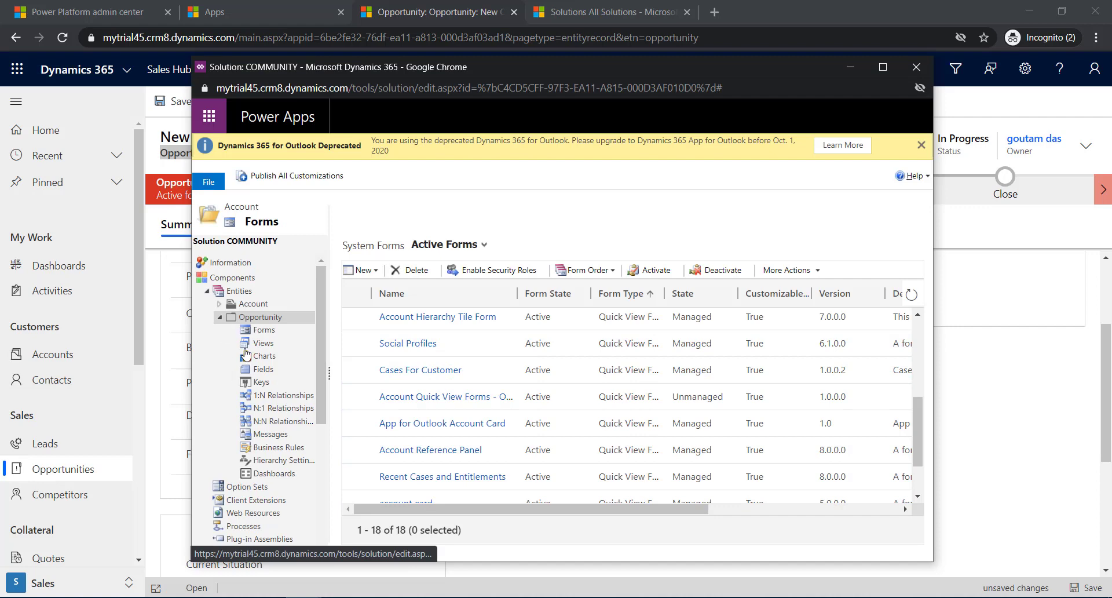
left_click(263, 330)
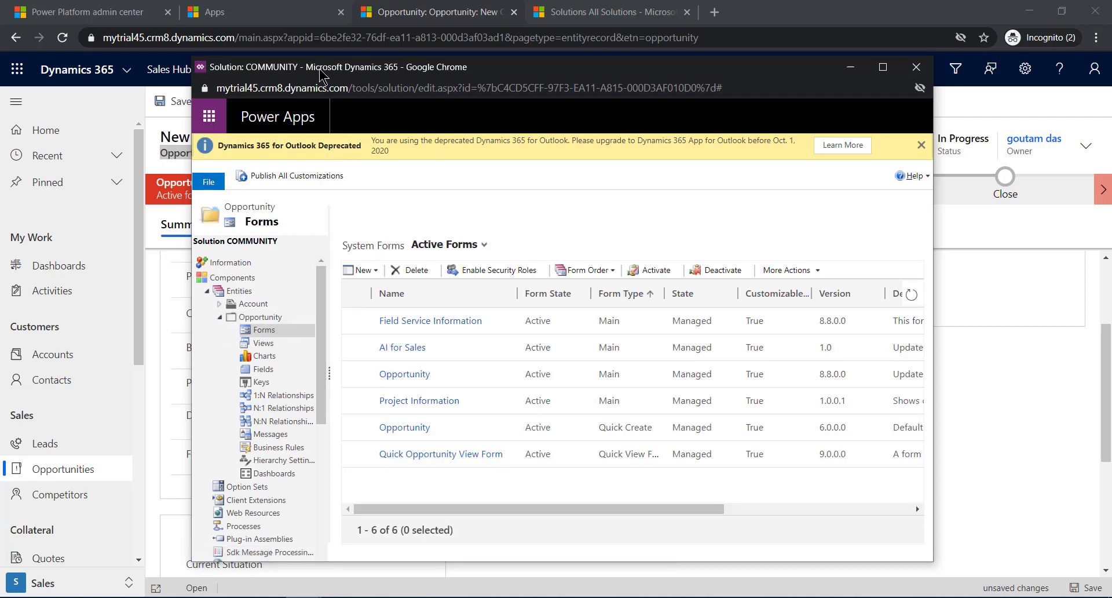
left_click_drag(231, 70, 351, 72)
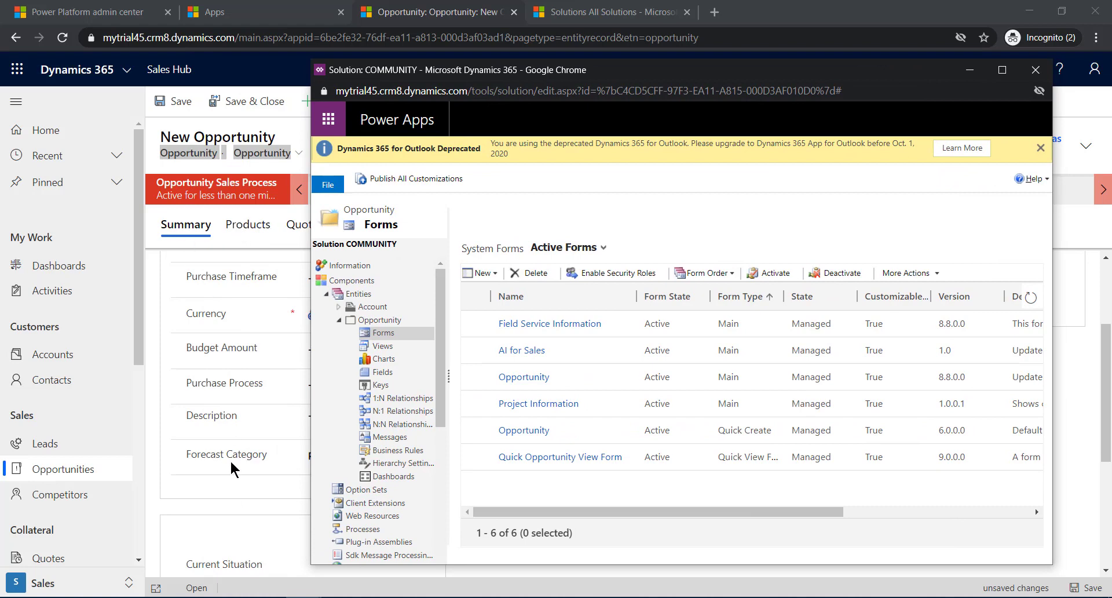
left_click(583, 384)
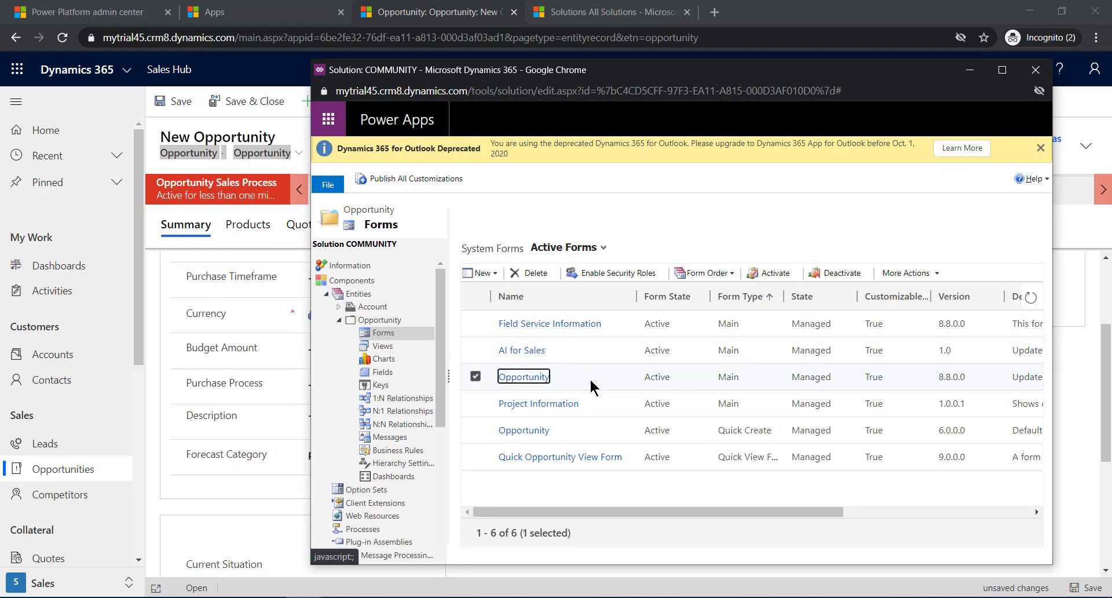
Open the main Opportunity form and insert a quick view control into its Opportunity information section.
double_click(590, 380)
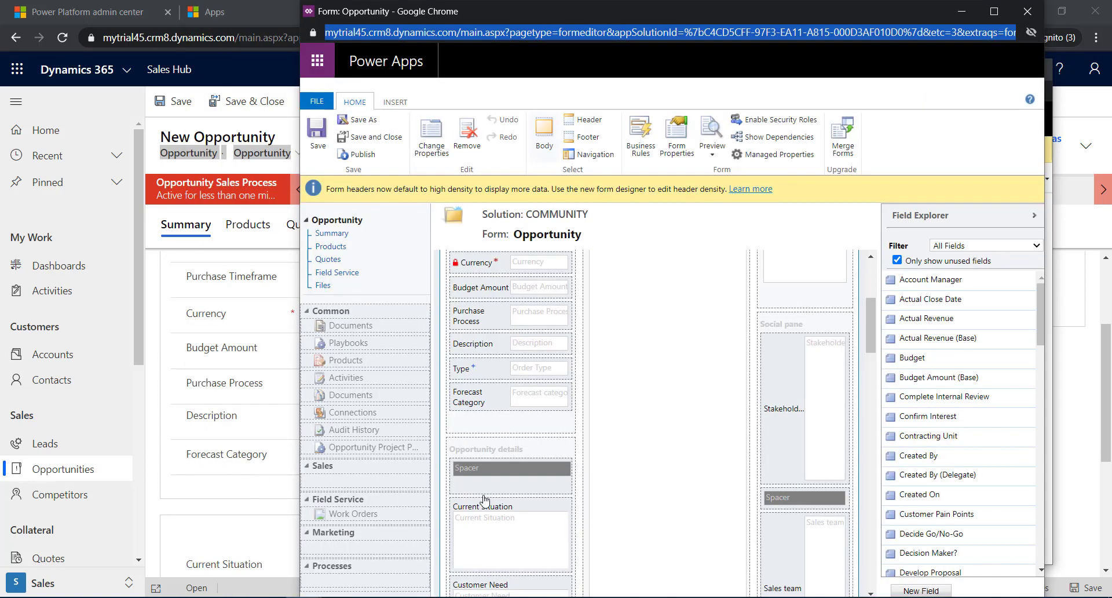
left_click(472, 429)
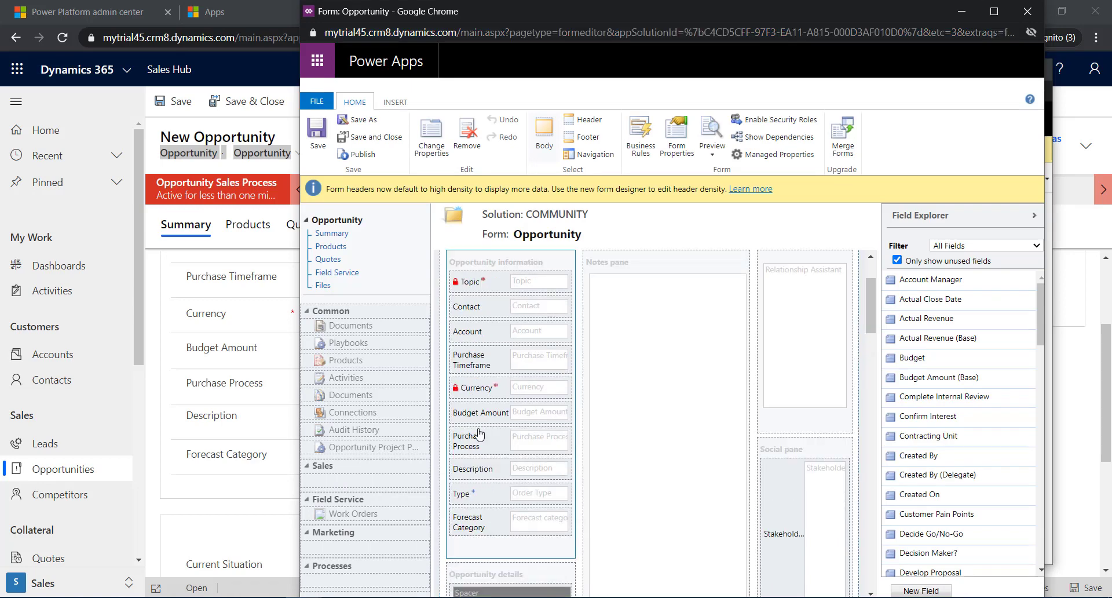
scroll(487, 463, "down", 3)
scroll(488, 467, "up", 3)
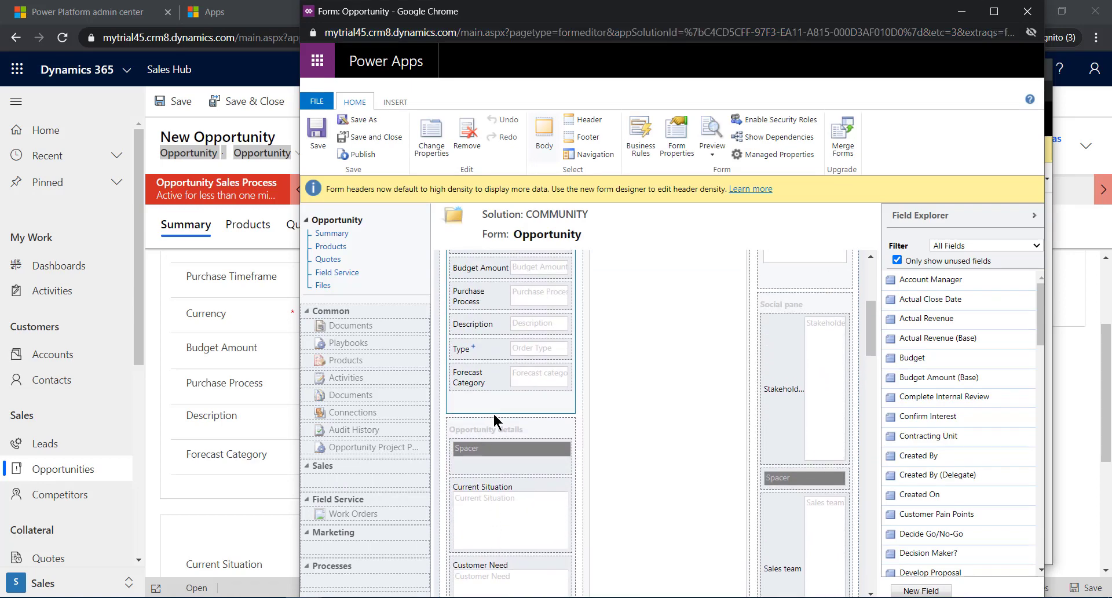
left_click(395, 102)
left_click(588, 119)
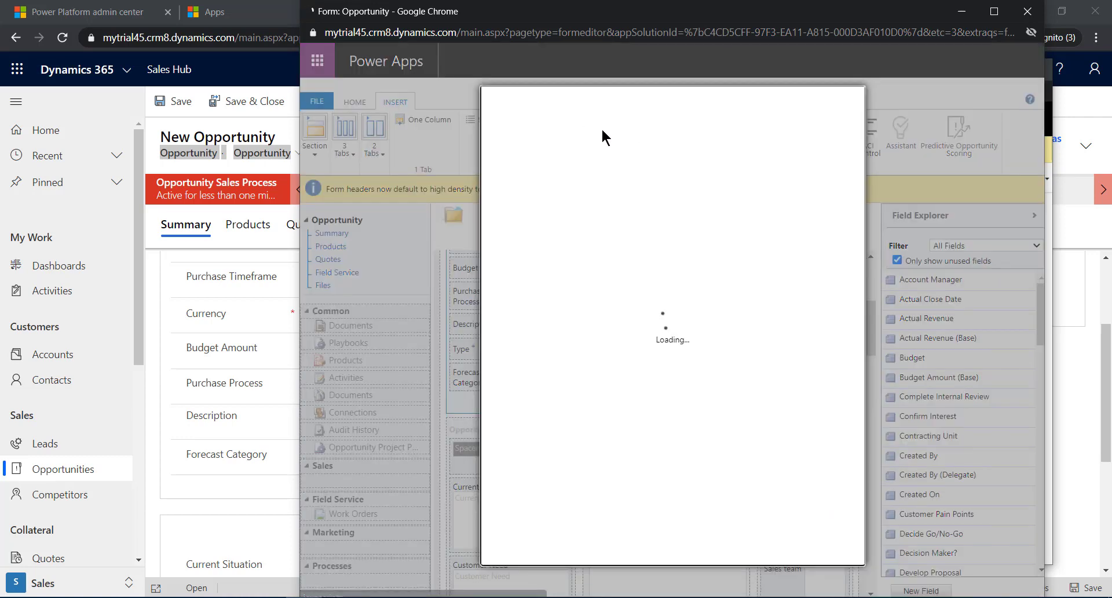
Name the quick view control 'Opportunities' and set its Label to 'Opportunities'.
left_click(592, 227)
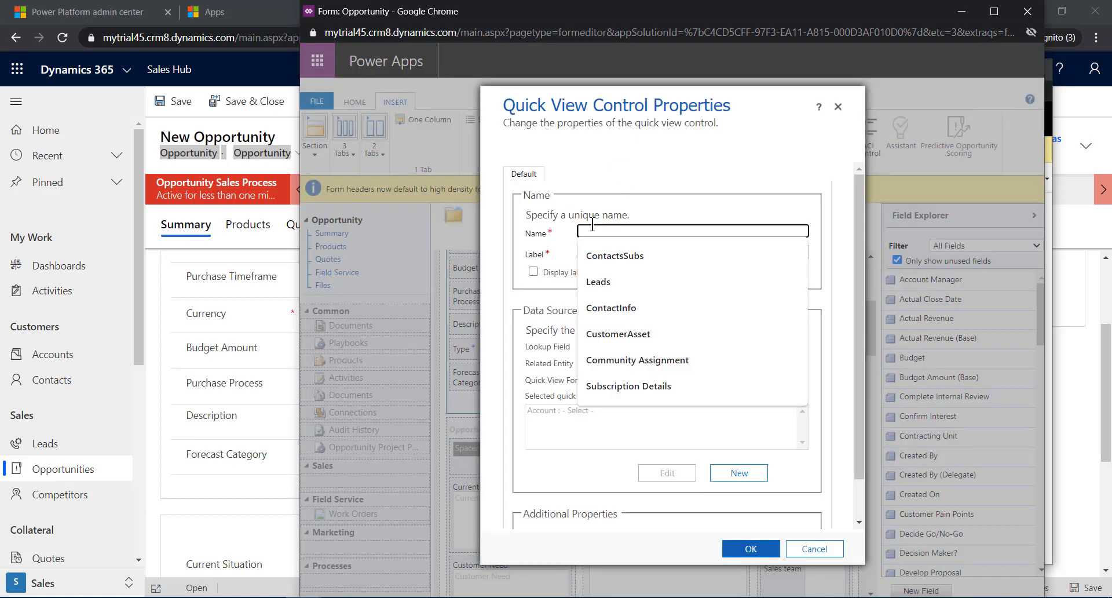
type("C")
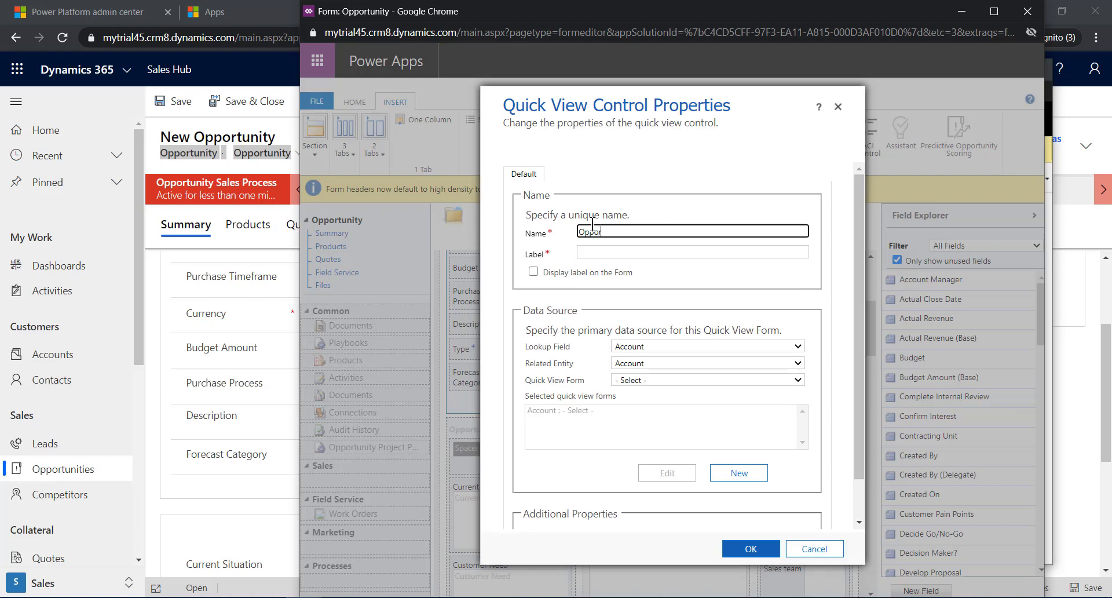
type("tu")
type("nities")
left_click(640, 250)
left_click_drag(640, 231, 558, 231)
key("ctrl+c")
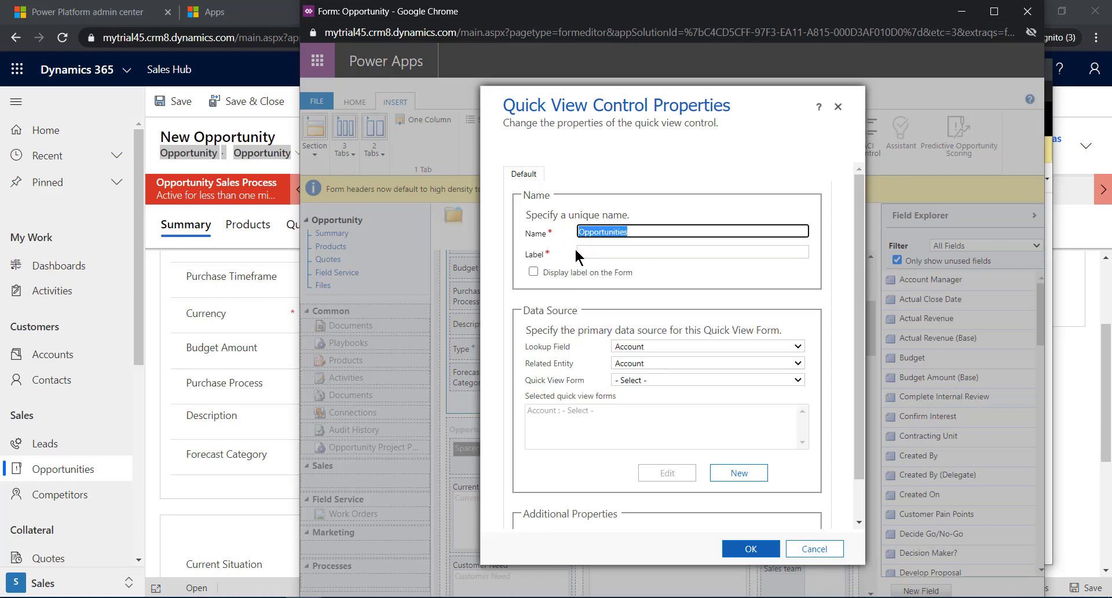
left_click(594, 251)
key("ctrl+v")
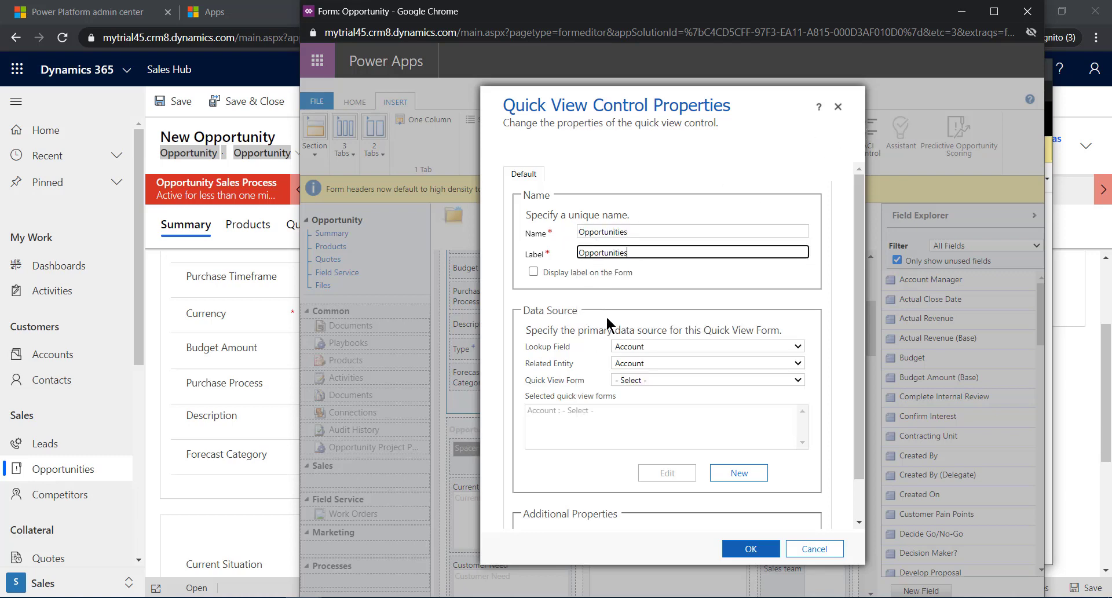
Keep Lookup Field Account, choose 'Account Quick View Forms - Opportunities', and confirm.
left_click(663, 354)
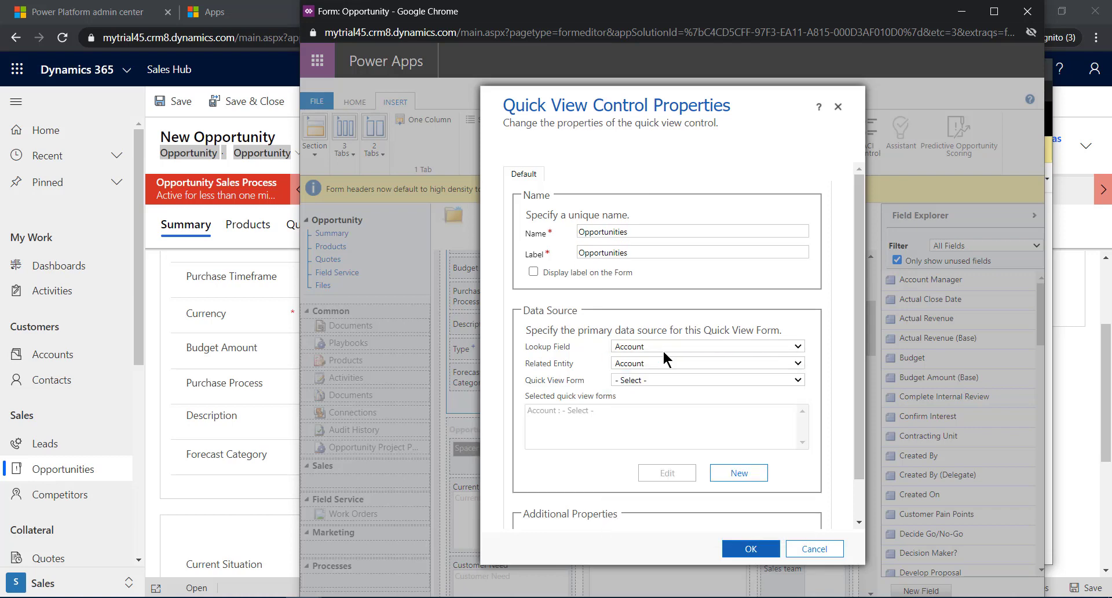
left_click(626, 382)
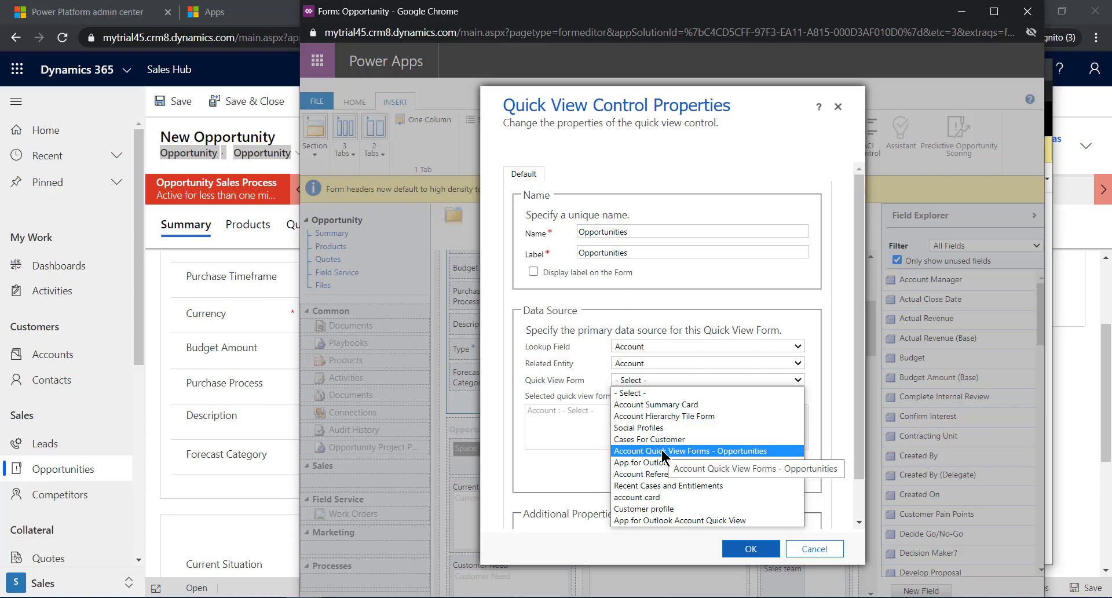
left_click(746, 454)
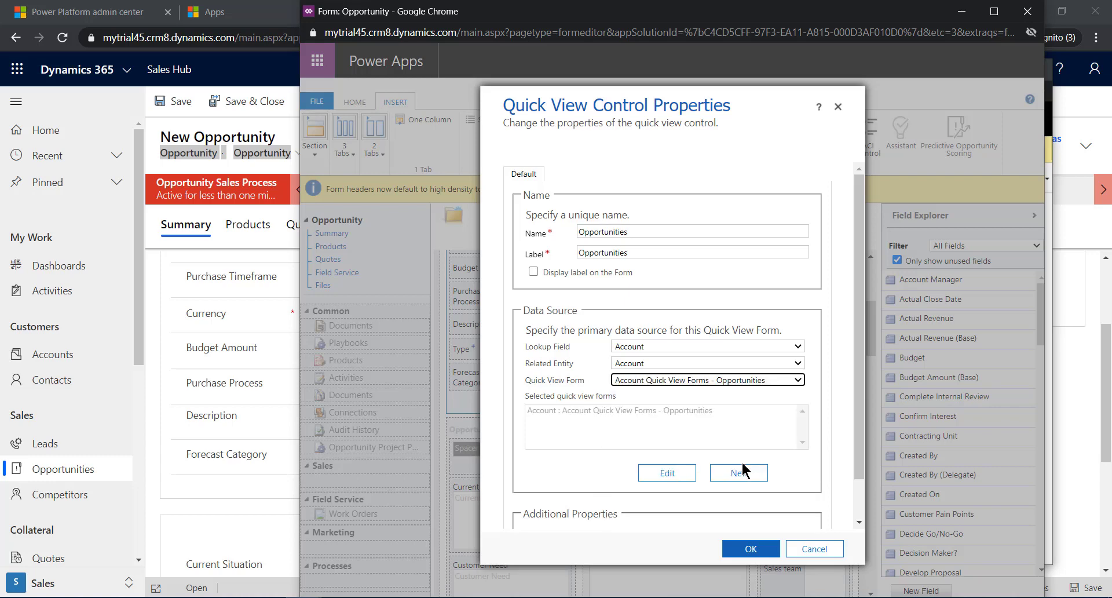
left_click(732, 555)
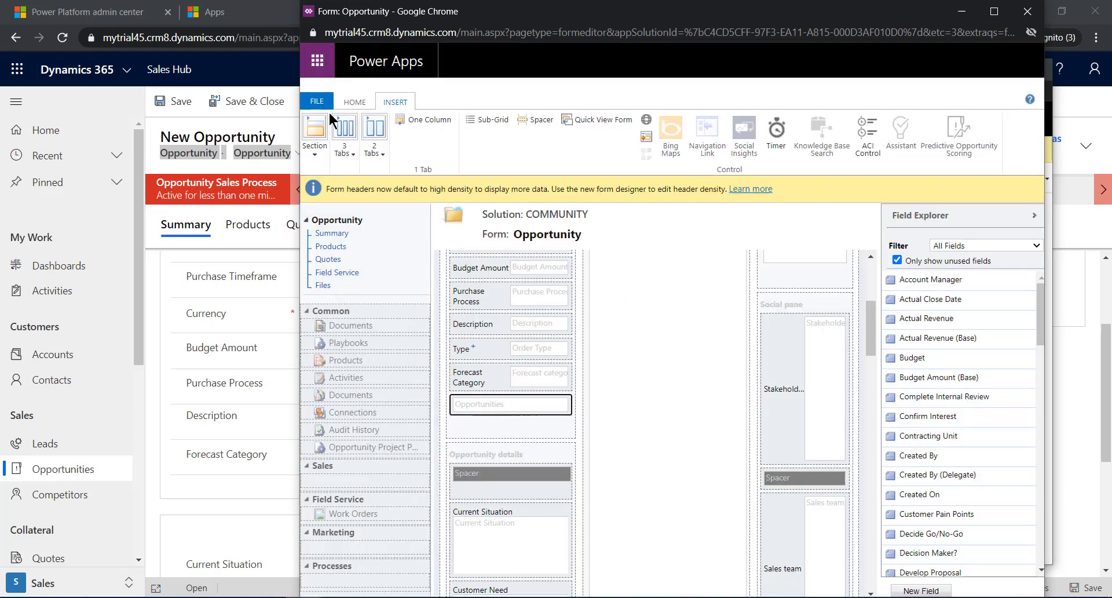
Publish the Opportunity form, save and close it, then publish all customizations.
left_click(351, 100)
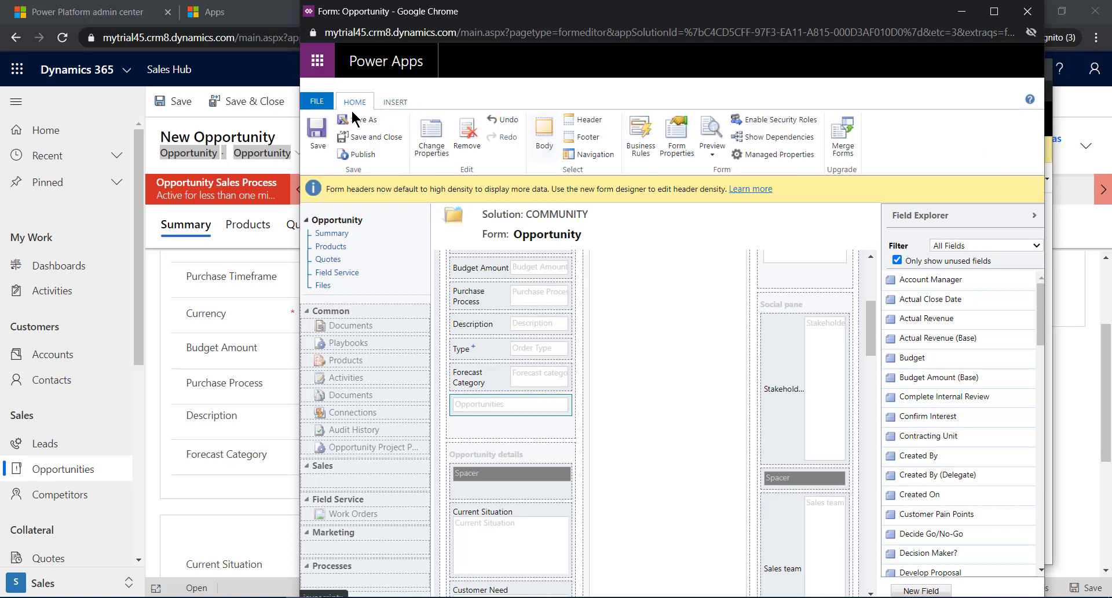
left_click(362, 154)
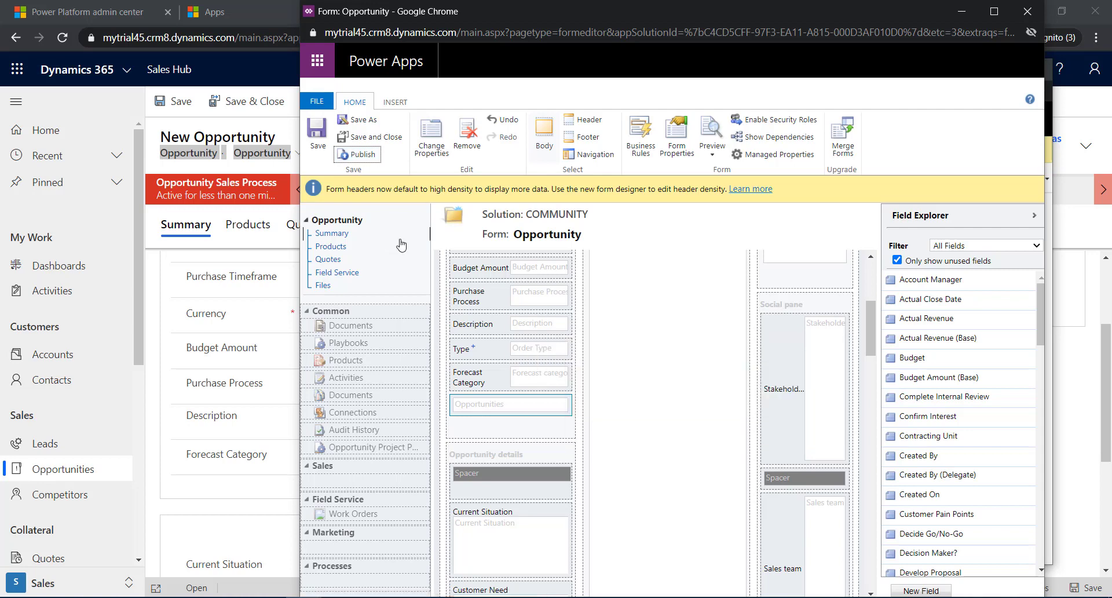
left_click(374, 136)
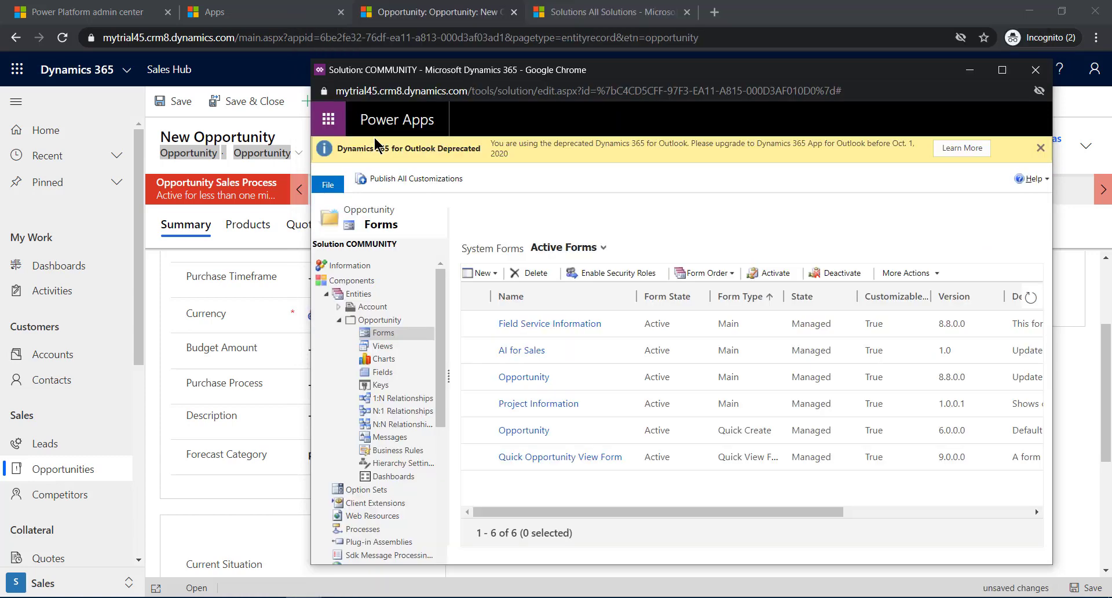
left_click(407, 178)
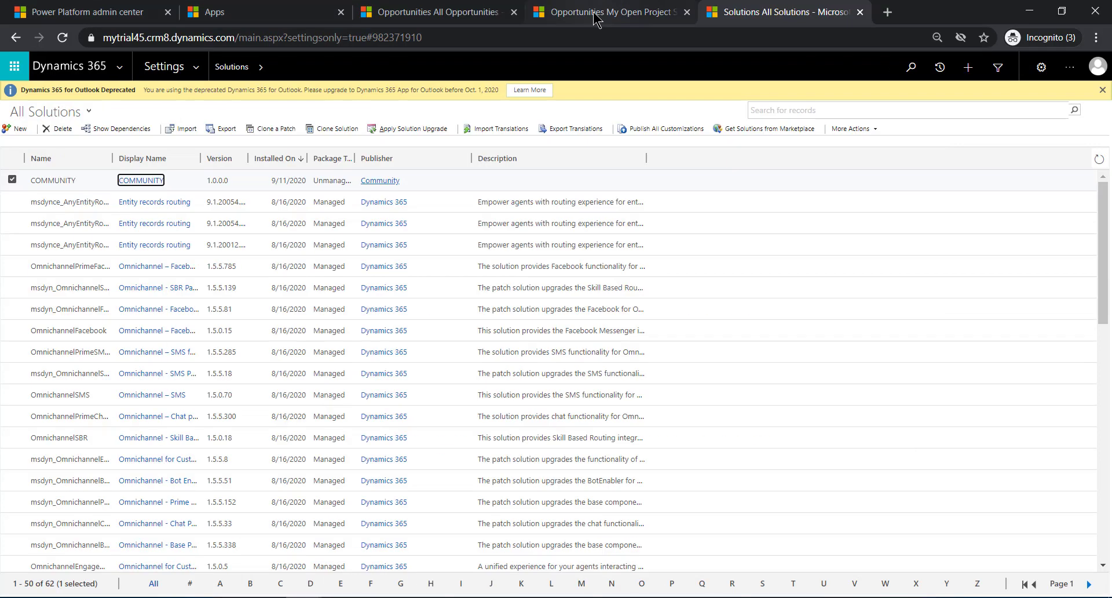
Reload the Opportunities page and start a new opportunity record.
left_click(596, 16)
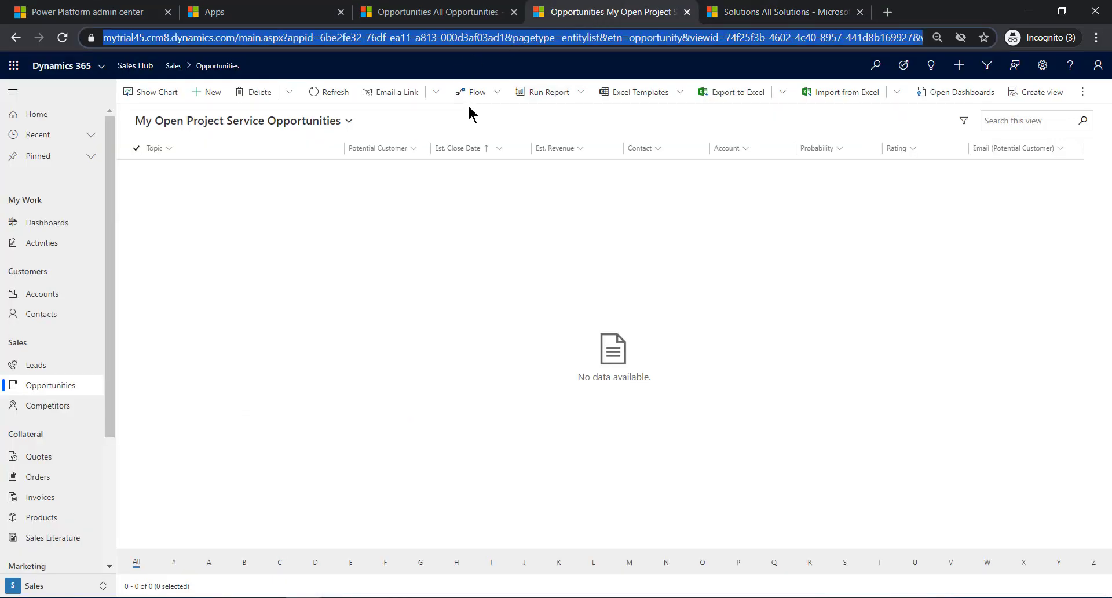
key("Return")
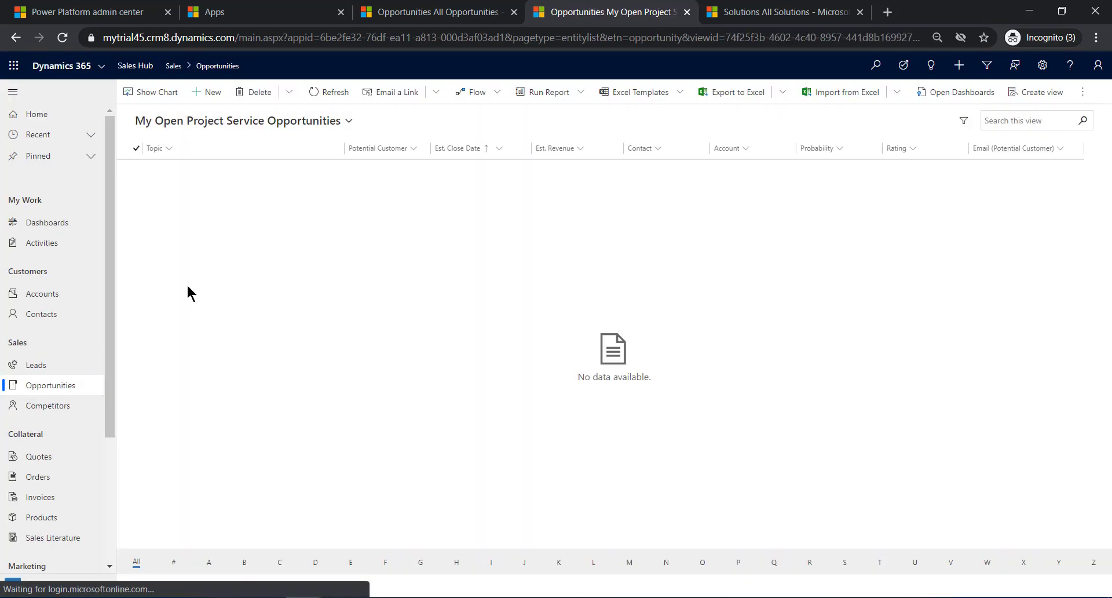
left_click(208, 92)
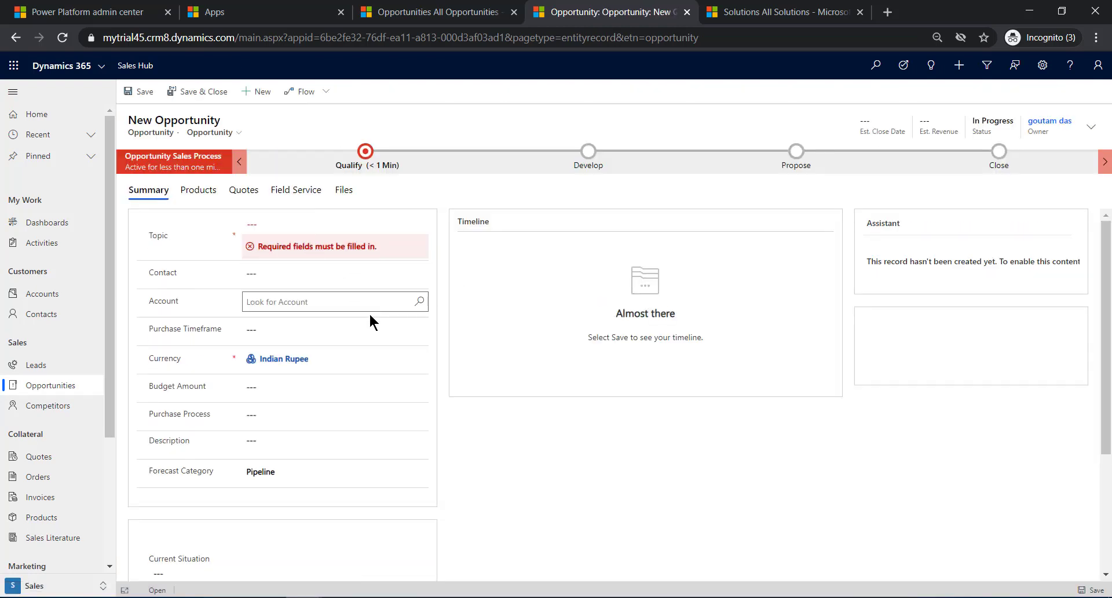
scroll(369, 312, "down", 1)
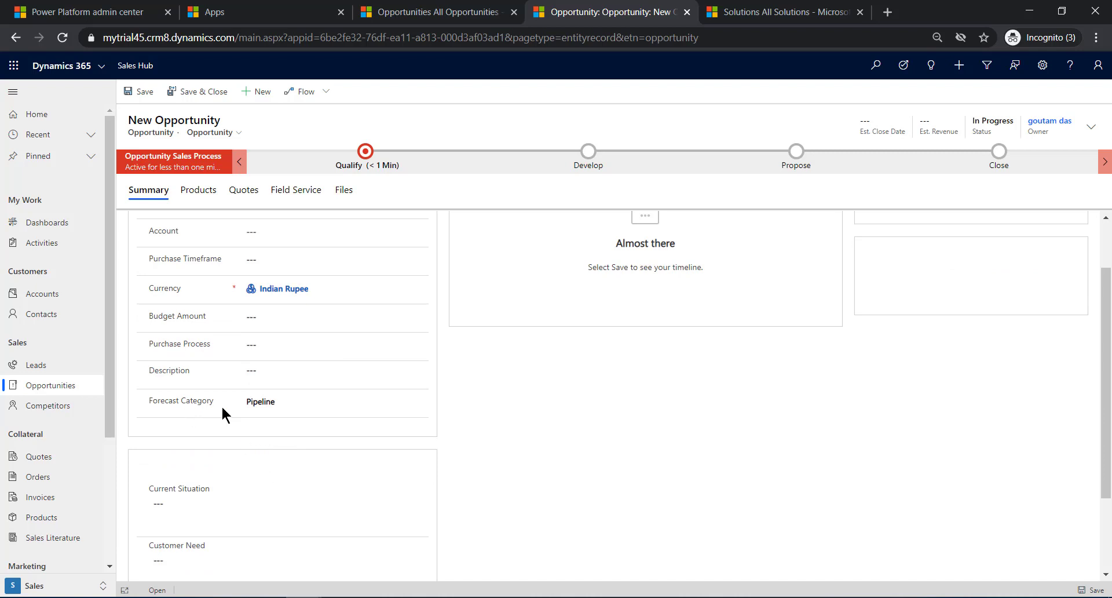
scroll(244, 377, "up", 1)
Set the new opportunity's Account lookup to Adventure Works.
left_click(348, 303)
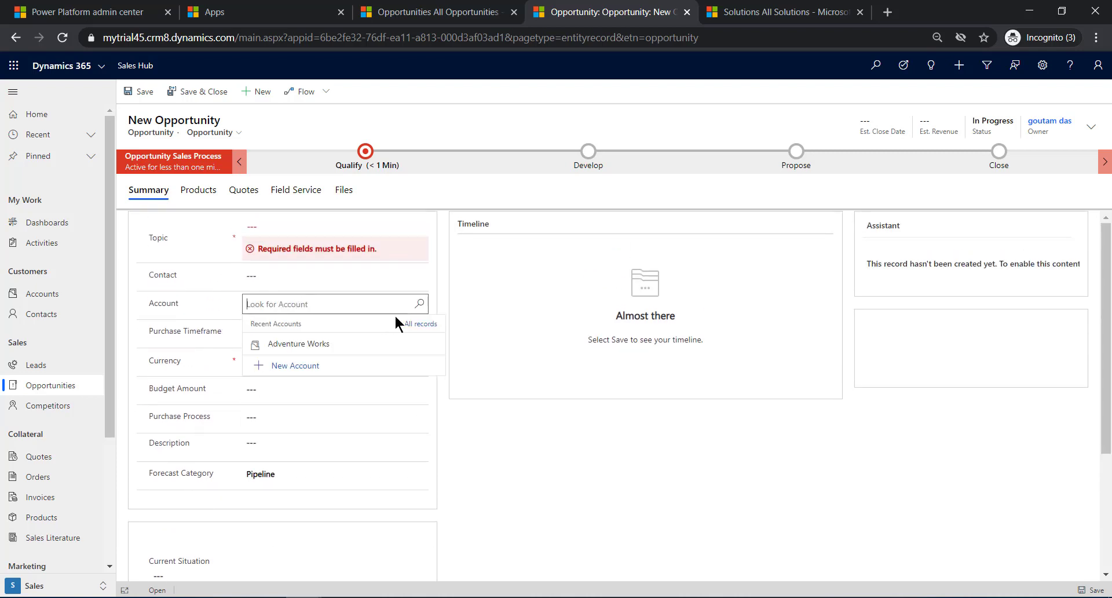
left_click(418, 306)
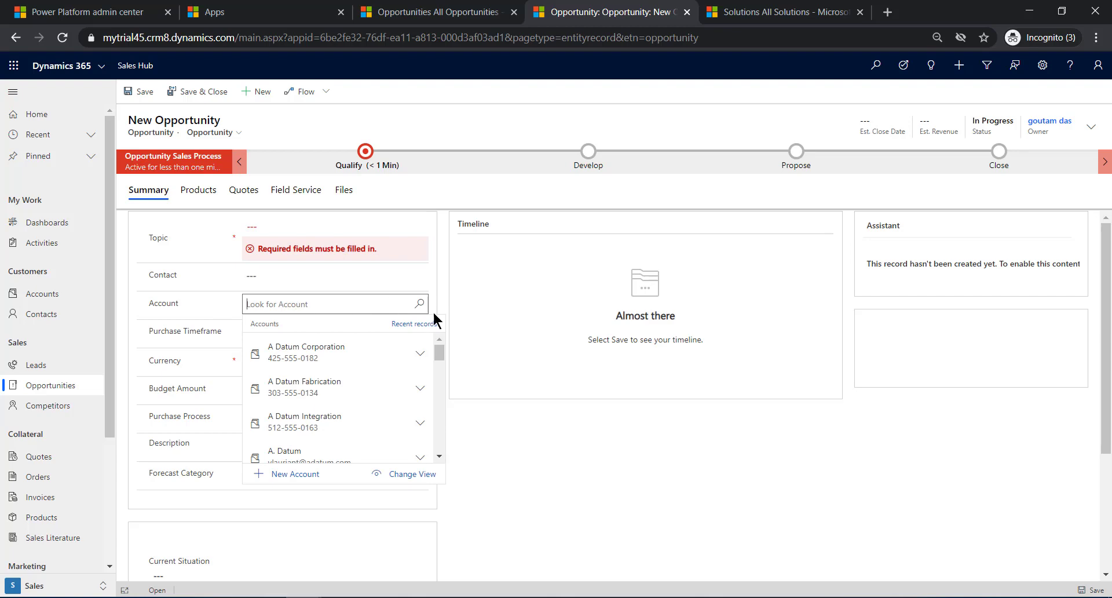
left_click(396, 307)
left_click(418, 307)
left_click(298, 344)
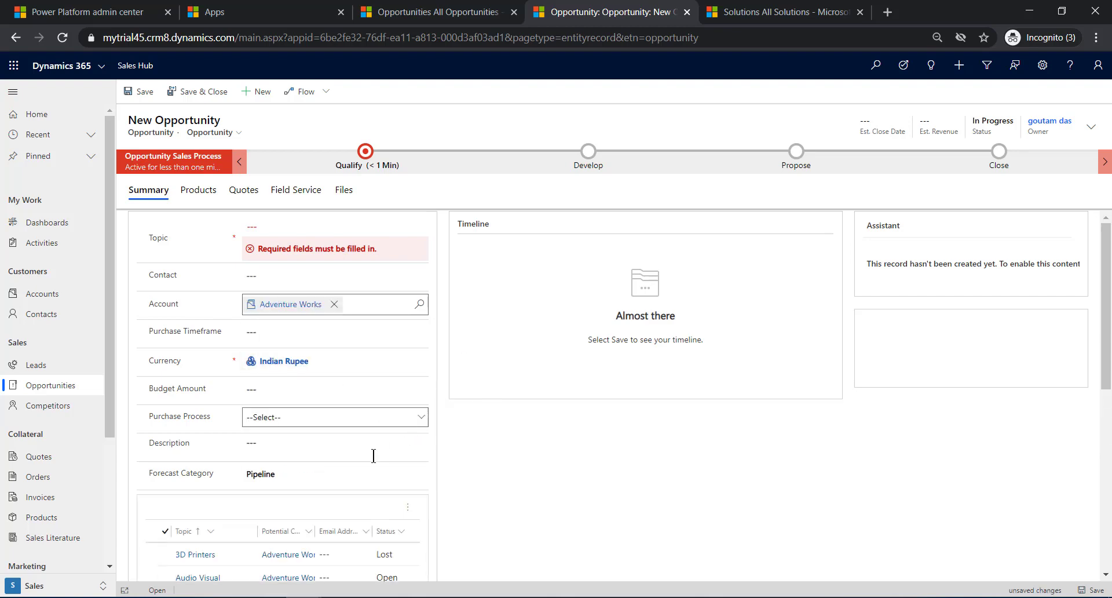
Scroll the form to review Adventure Works' five related opportunities in the inline grid.
scroll(377, 470, "down", 1)
scroll(371, 445, "down", 1)
scroll(330, 449, "down", 2)
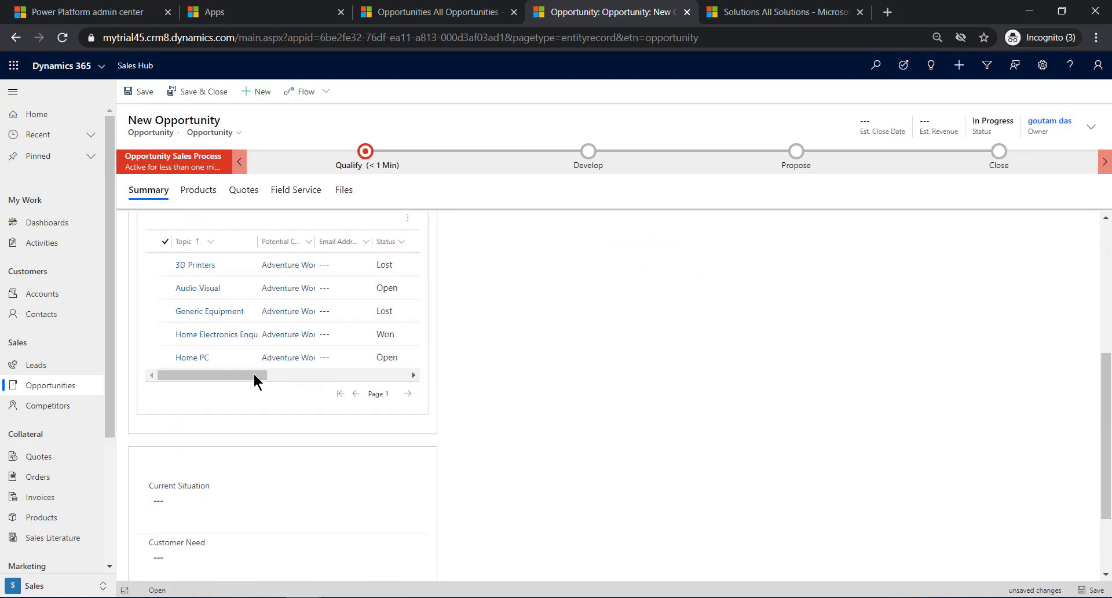
scroll(256, 377, "up", 2)
left_click_drag(214, 522, 367, 539)
scroll(330, 487, "up", 2)
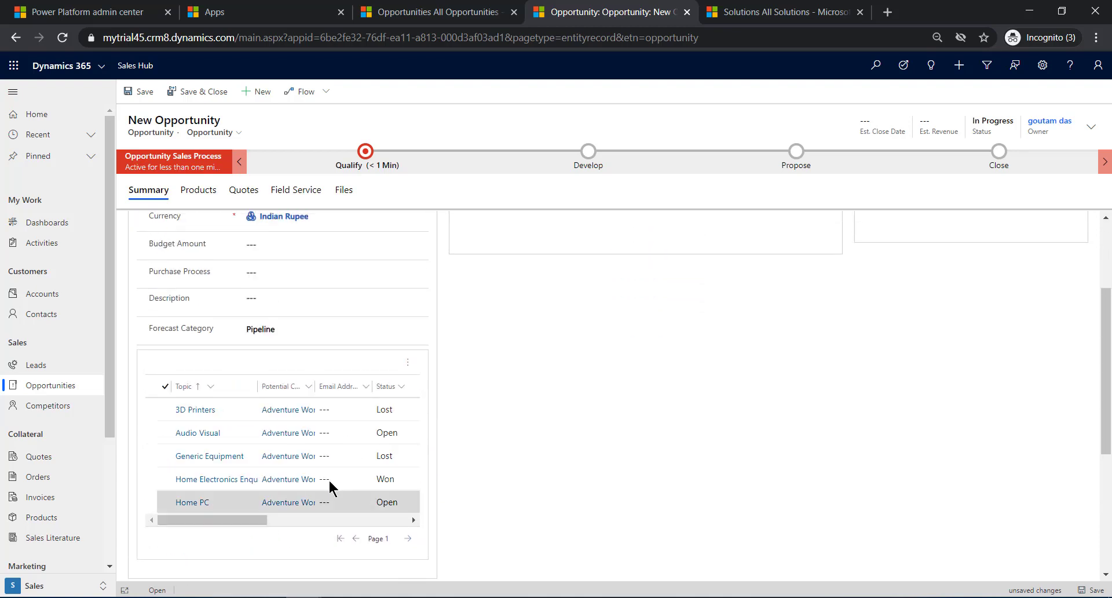
scroll(405, 426, "up", 2)
scroll(380, 353, "down", 1)
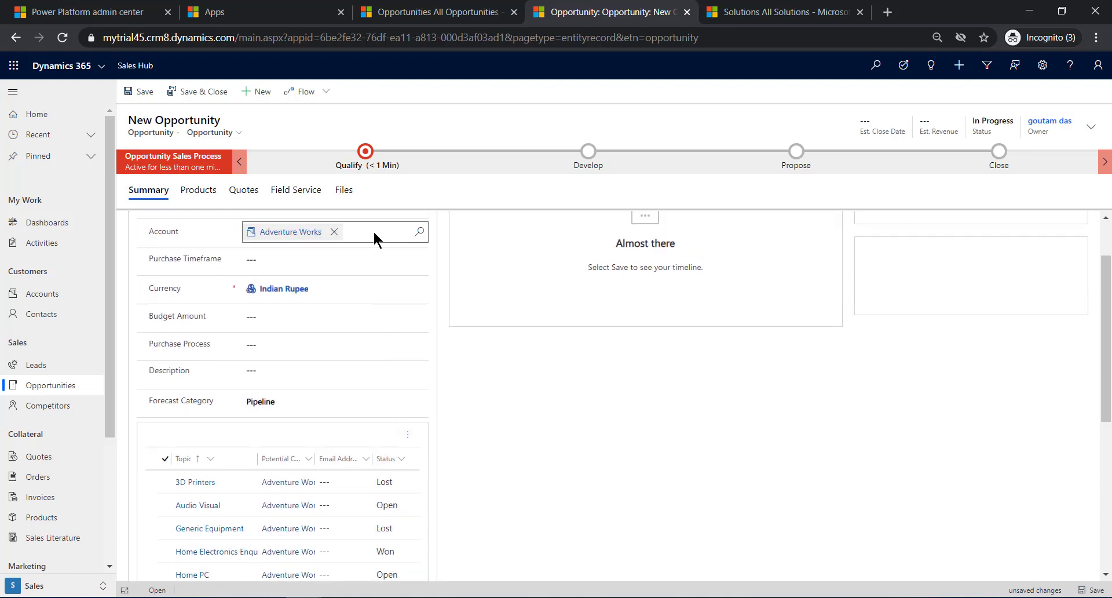
Swap the Account to A Datum Fabrication and check an opportunity in All Opportunities.
left_click(327, 288)
left_click(337, 231)
left_click(298, 271)
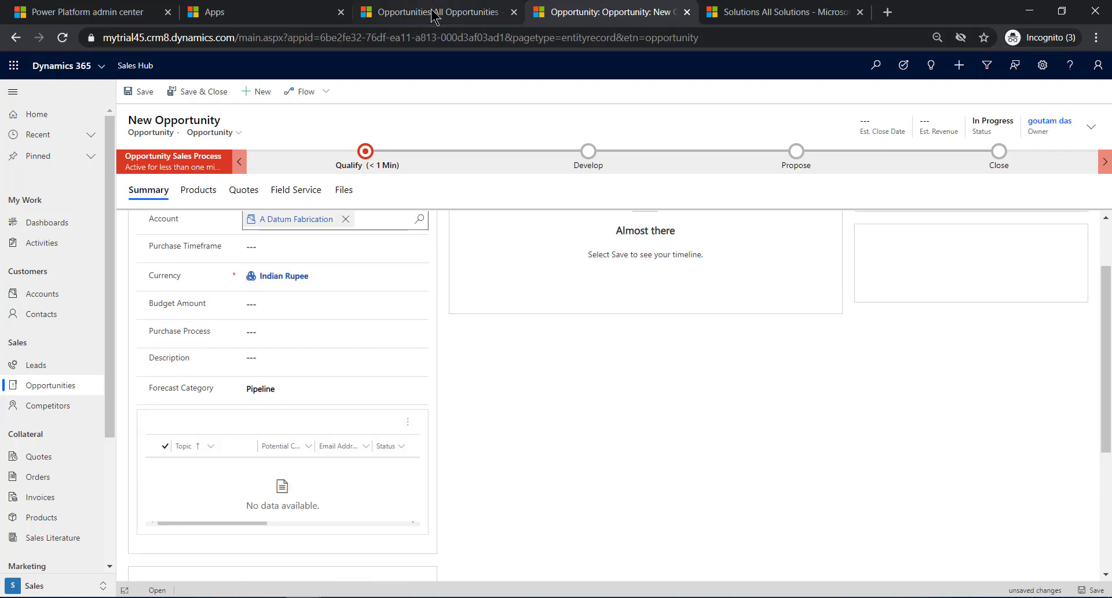
left_click(434, 12)
left_click(293, 328)
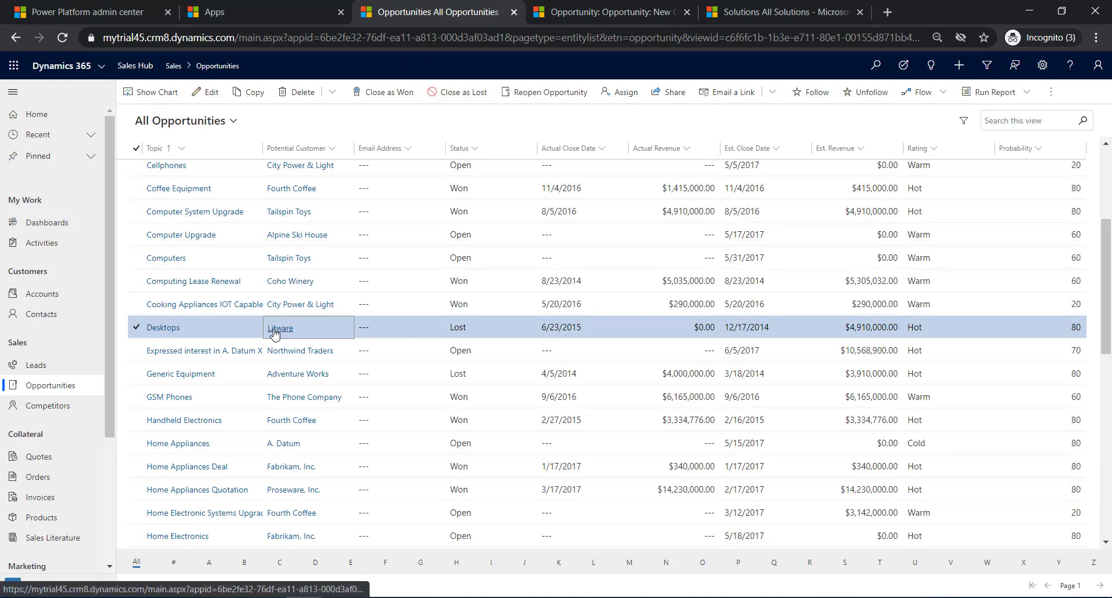
left_click(576, 13)
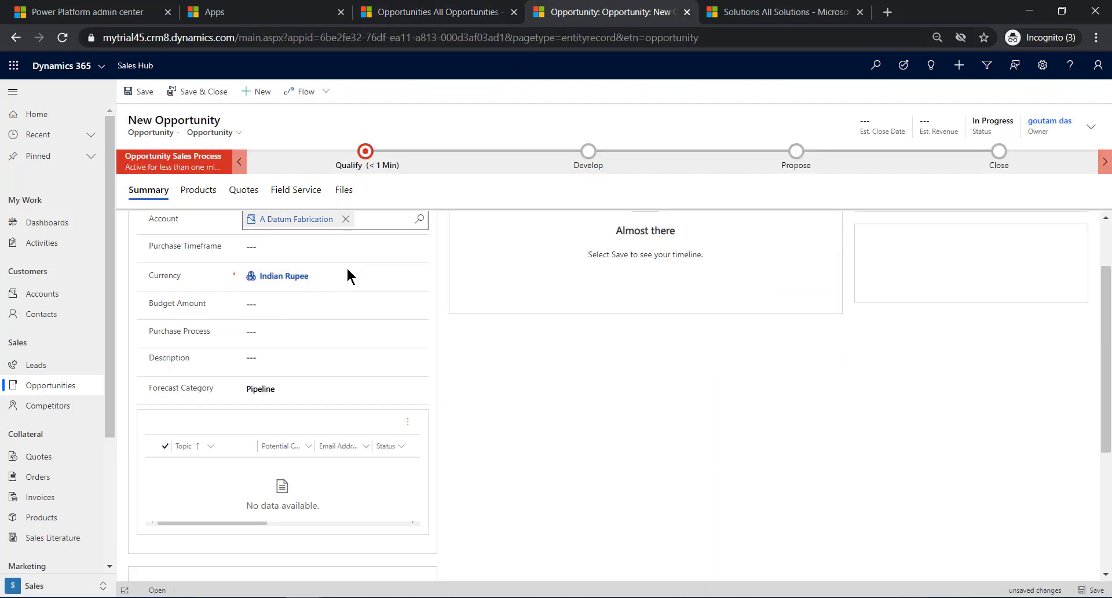
Replace the Account with Litware and review its five related opportunities.
left_click(345, 219)
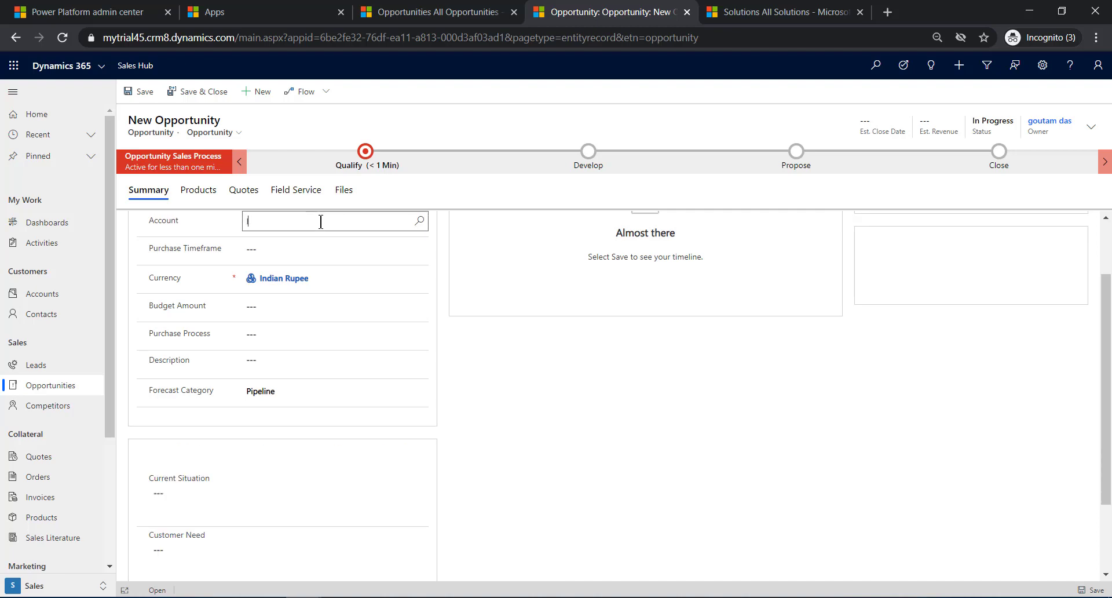
type("li")
left_click(305, 267)
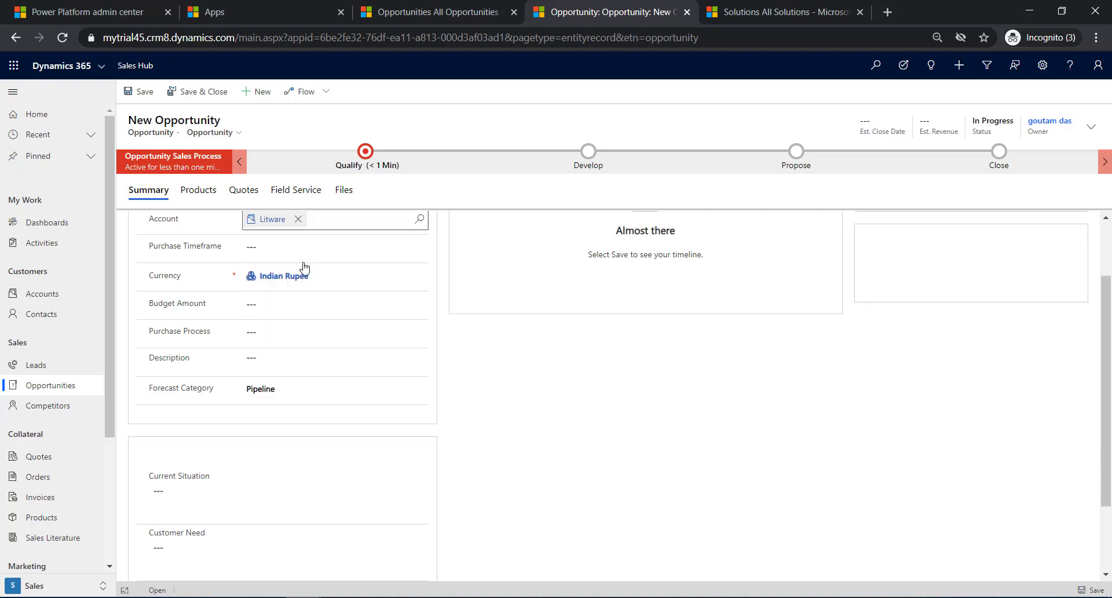
scroll(233, 466, "down", 1)
scroll(289, 379, "down", 2)
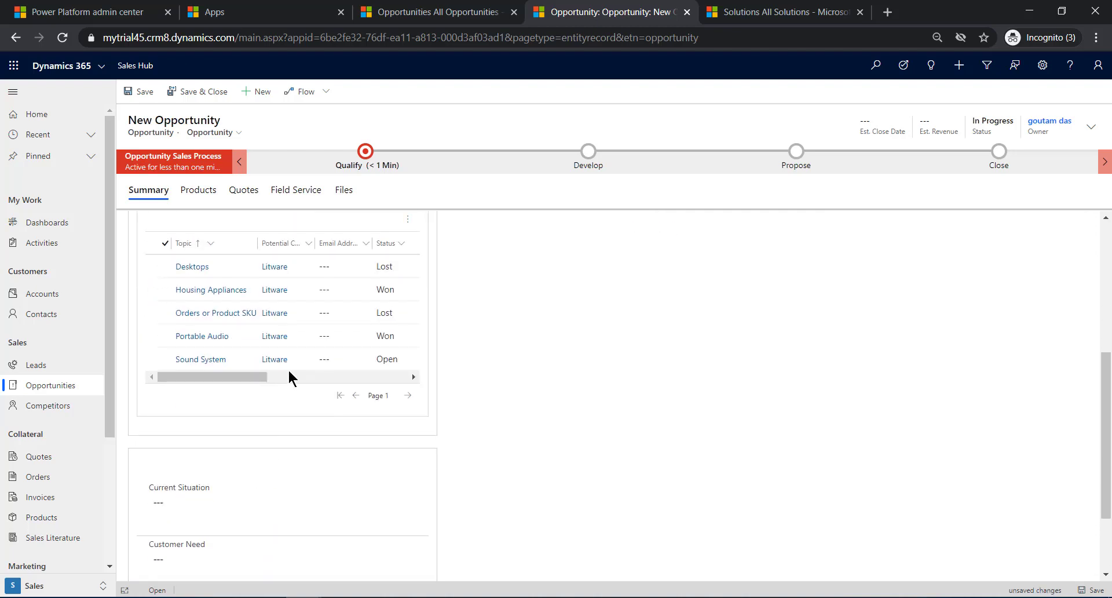
scroll(293, 380, "up", 3)
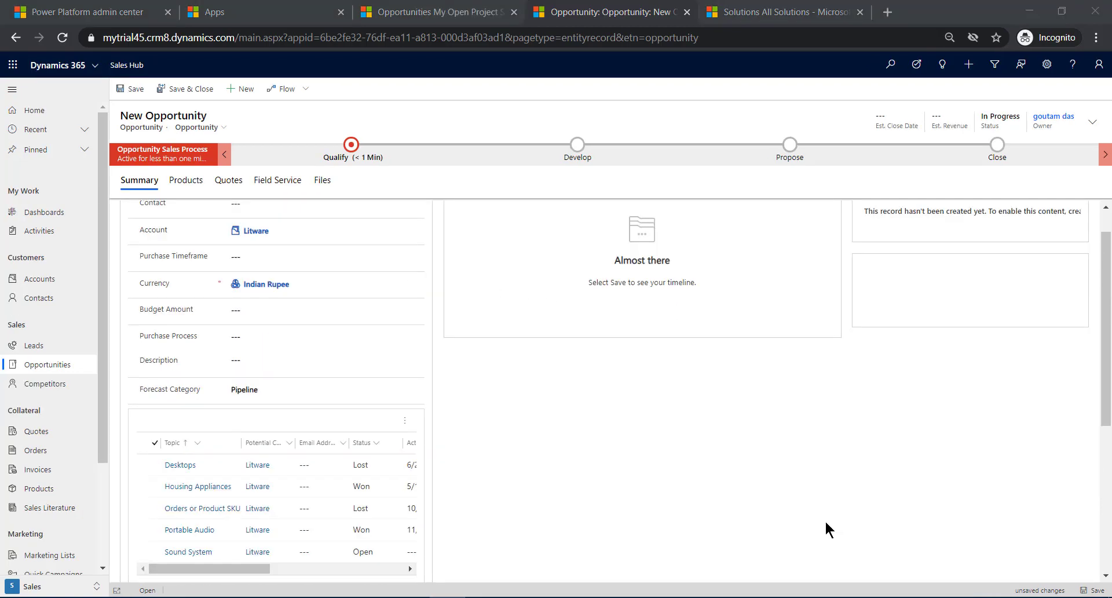